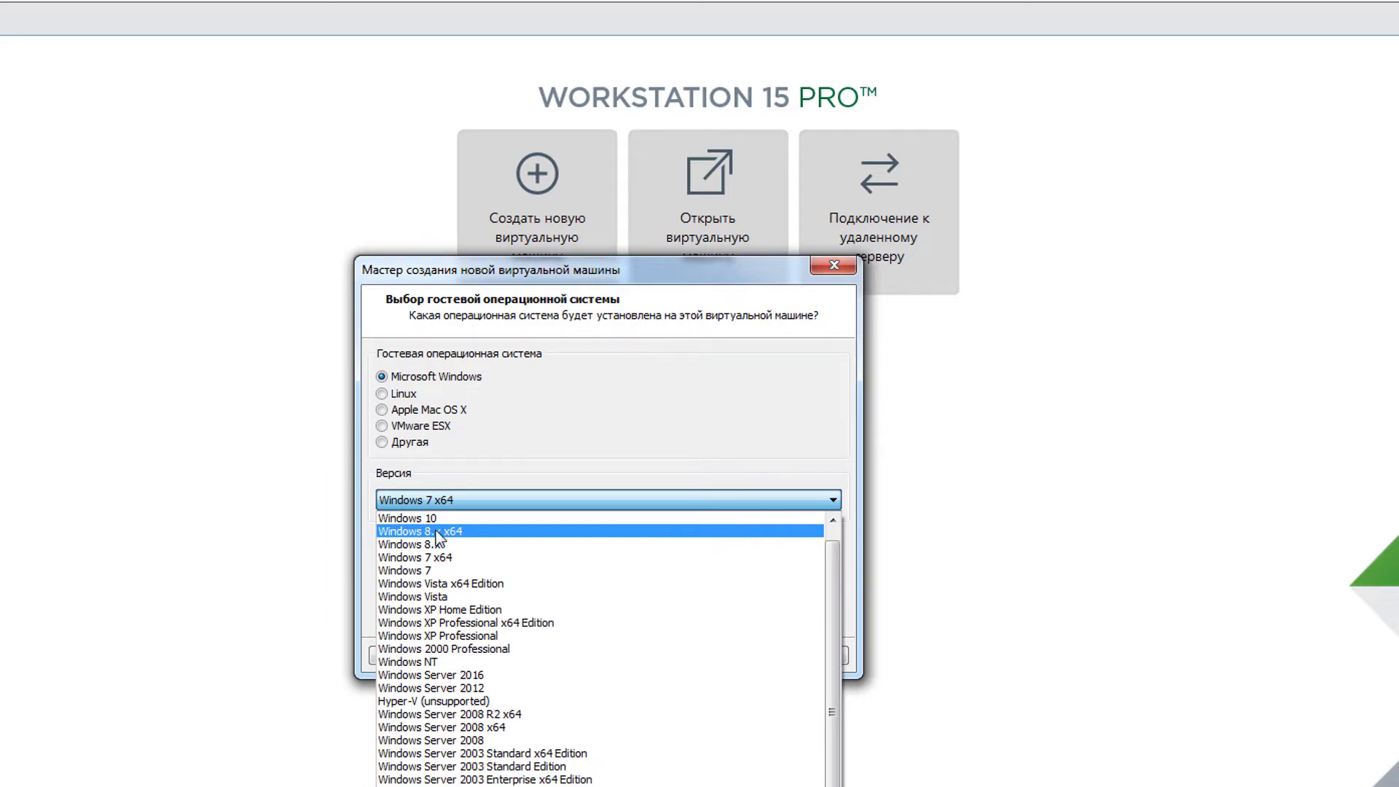
- Choose Windows 8.x x64 as the guest system version and set the virtual machine's location to C:\Windows 8.x x64
left_click(437, 537)
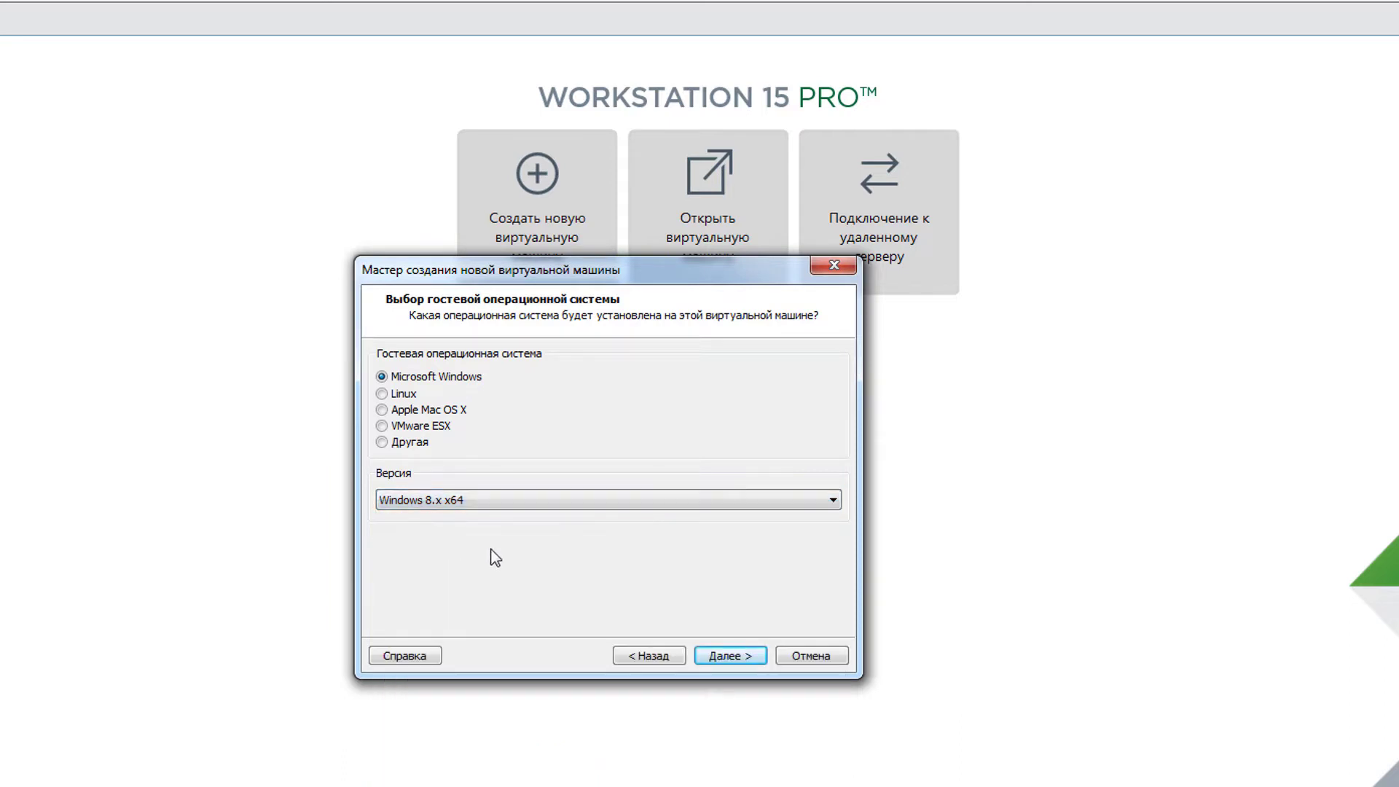
left_click(729, 656)
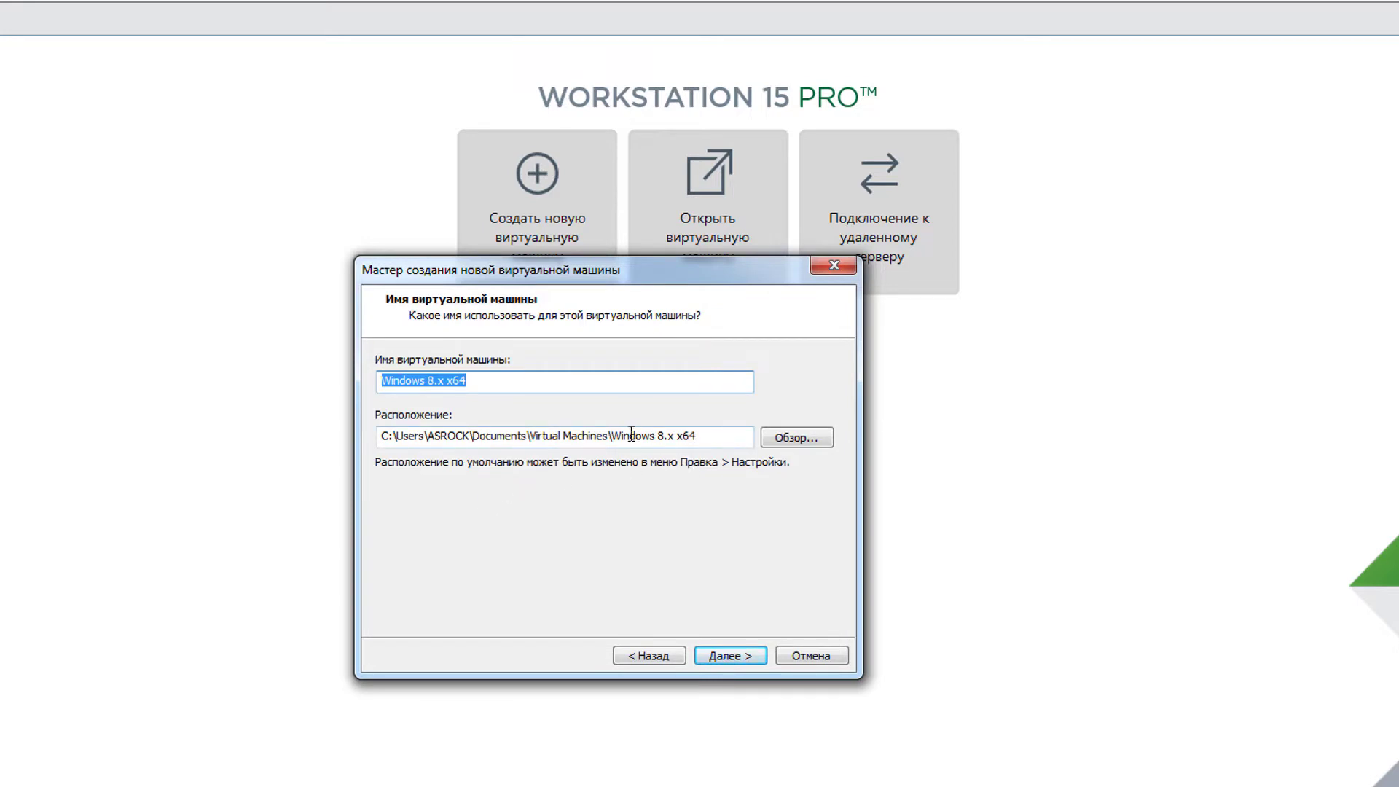
left_click_drag(609, 437, 412, 439)
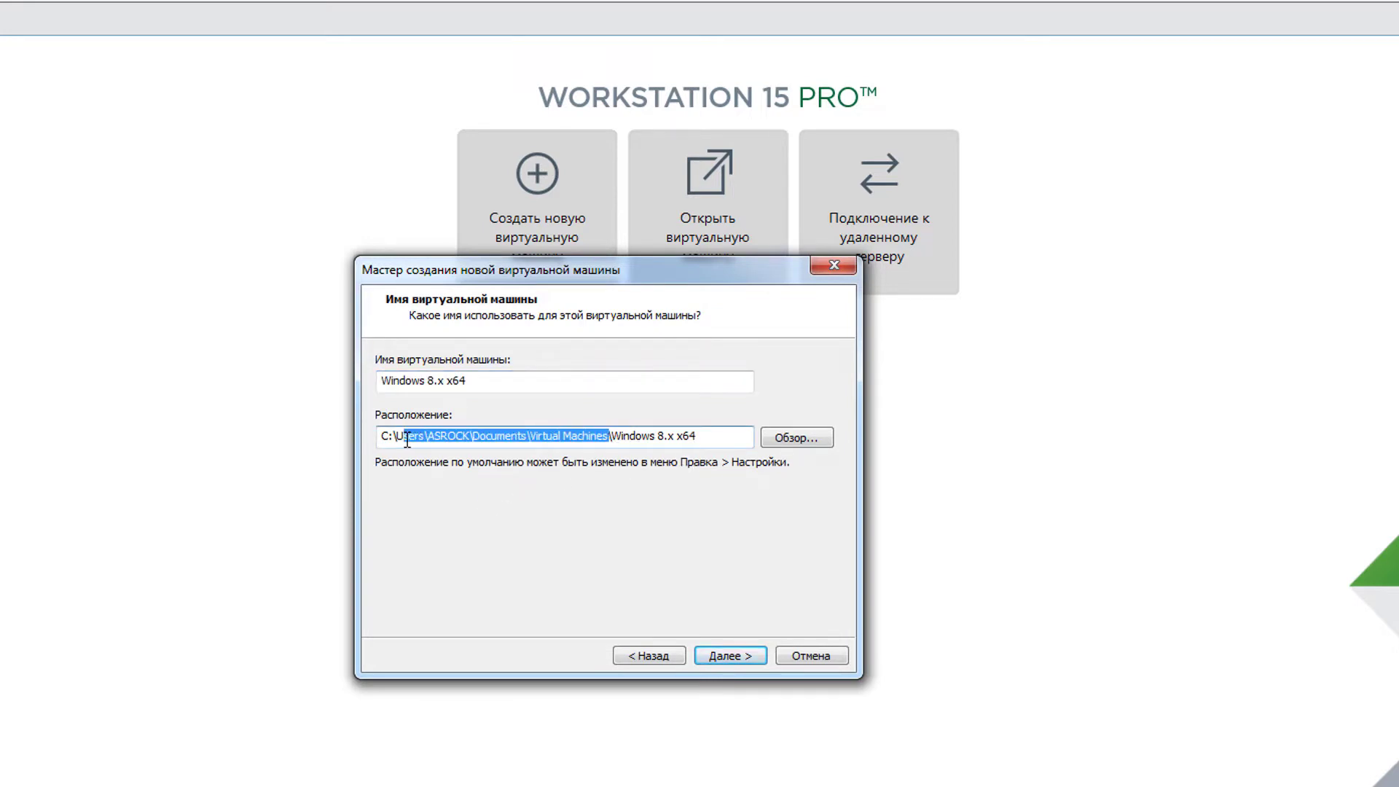
key("BackSpace")
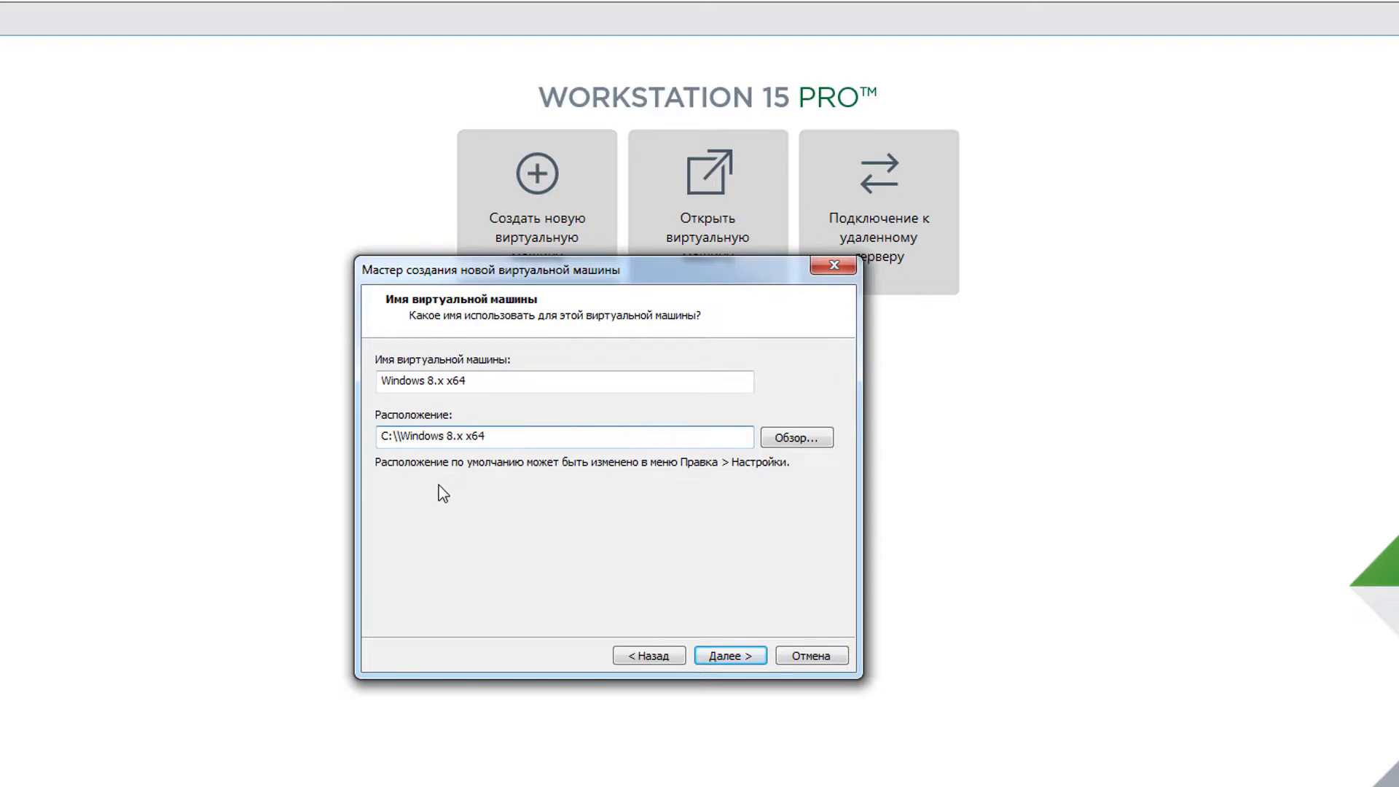
key("BackSpace")
left_click_drag(538, 440, 268, 448)
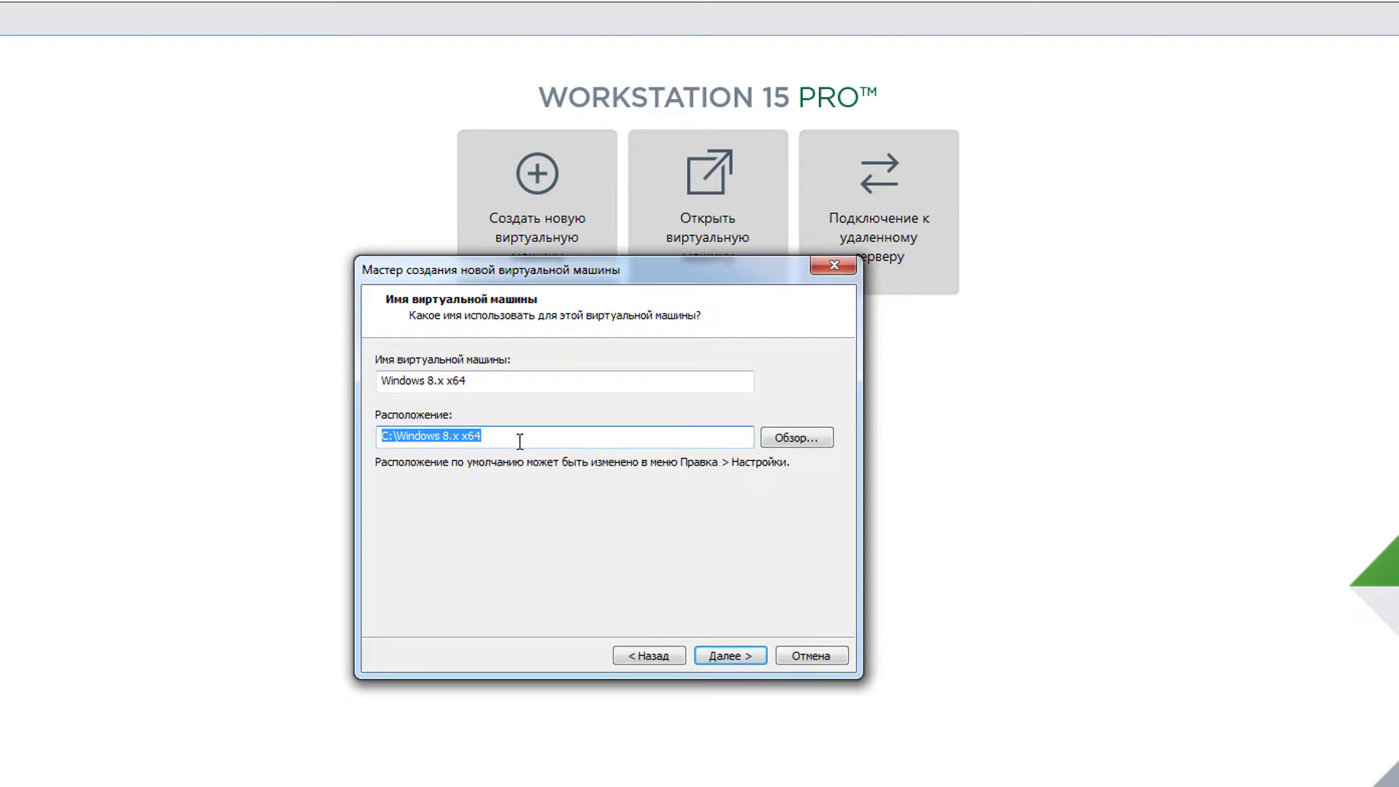
left_click_drag(514, 437, 253, 437)
left_click(540, 440)
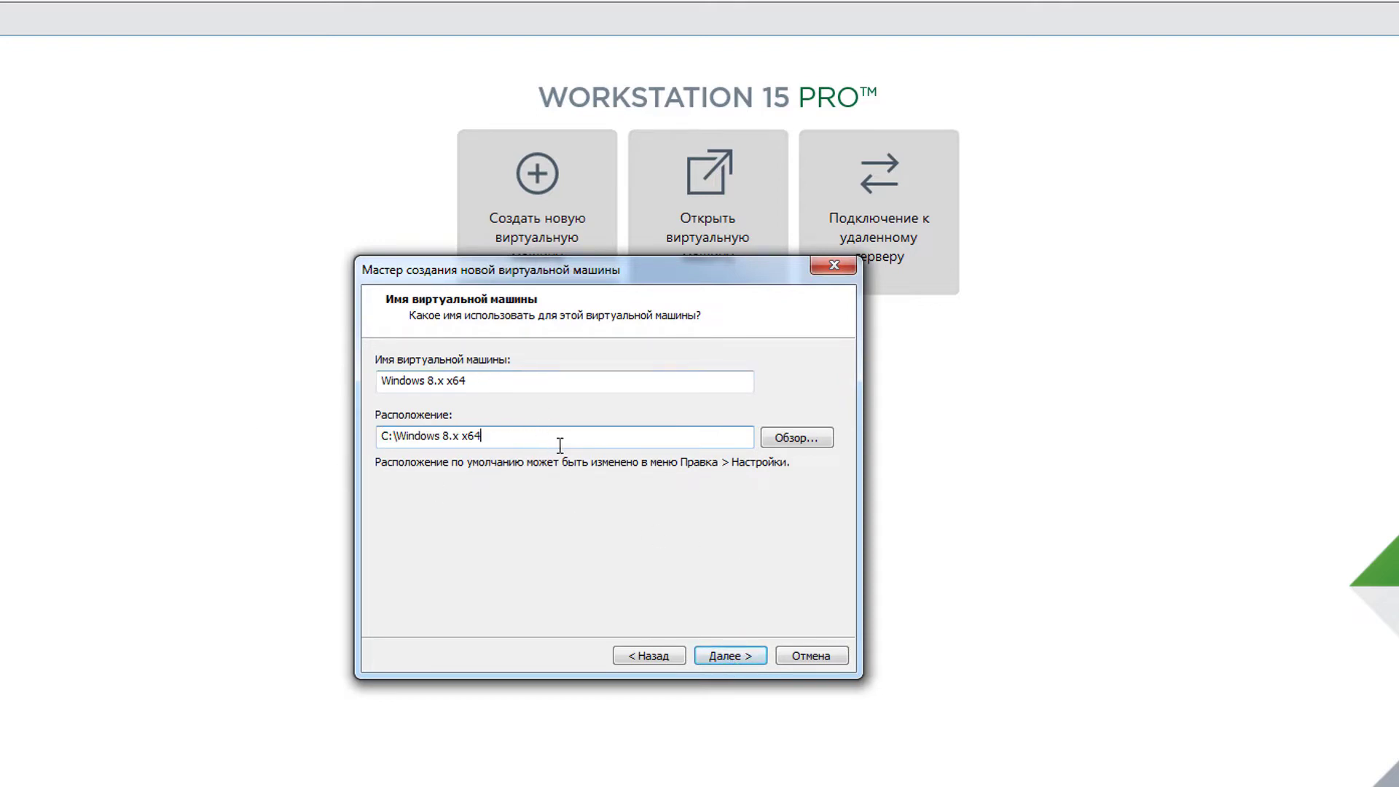
left_click(732, 653)
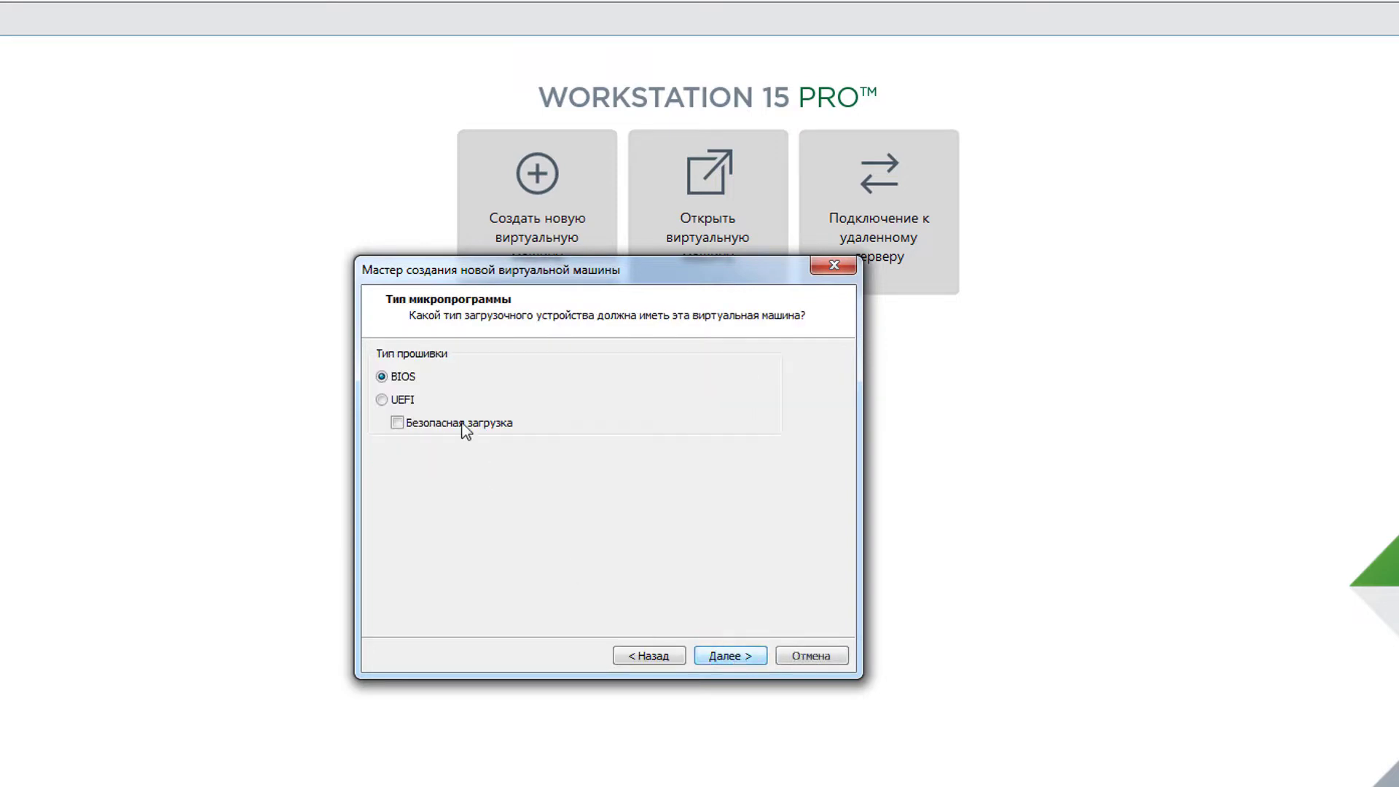
- Use BIOS as the virtual machine's firmware type and continue to the processor configuration
left_click(397, 398)
left_click(401, 379)
left_click(719, 657)
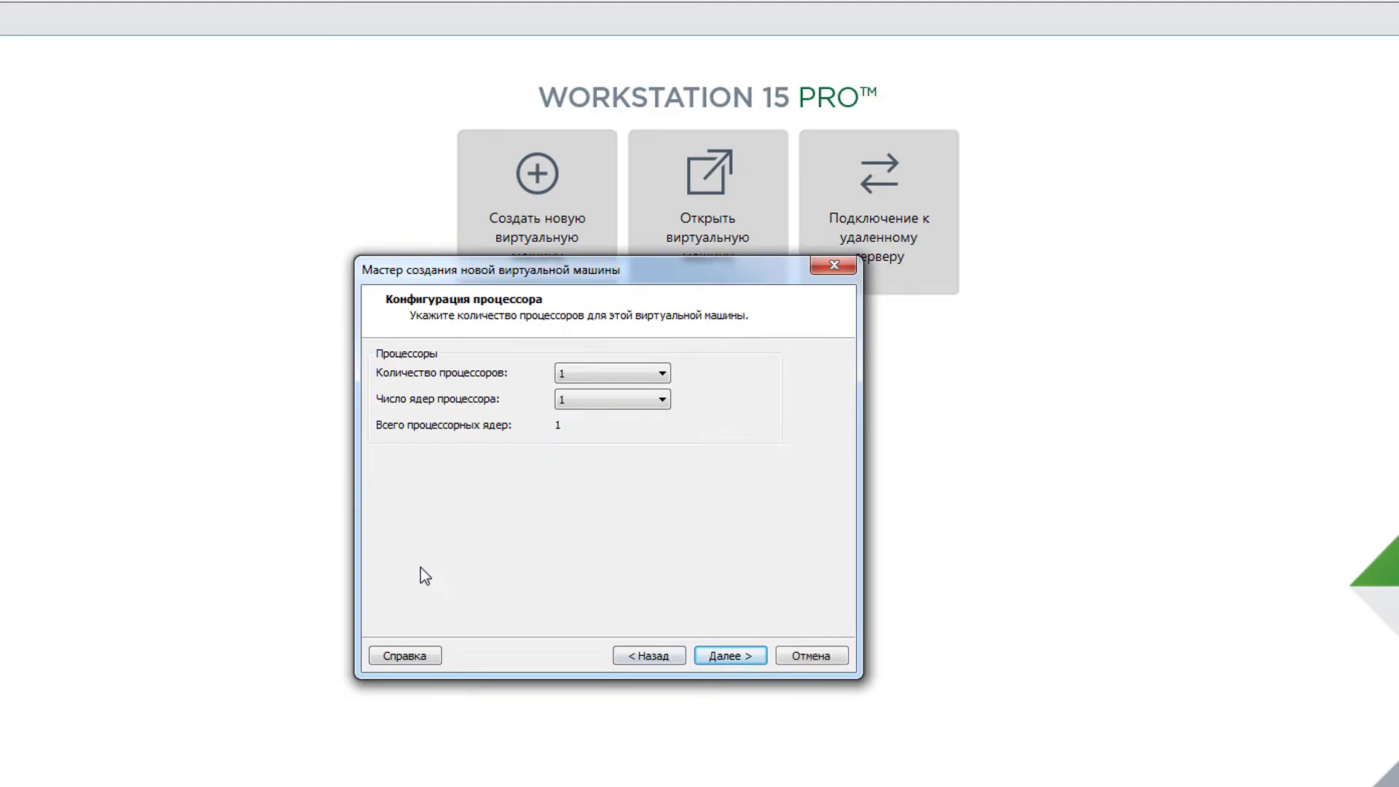
- Configure the virtual machine with 1 processor and 1 core per processor
left_click(610, 372)
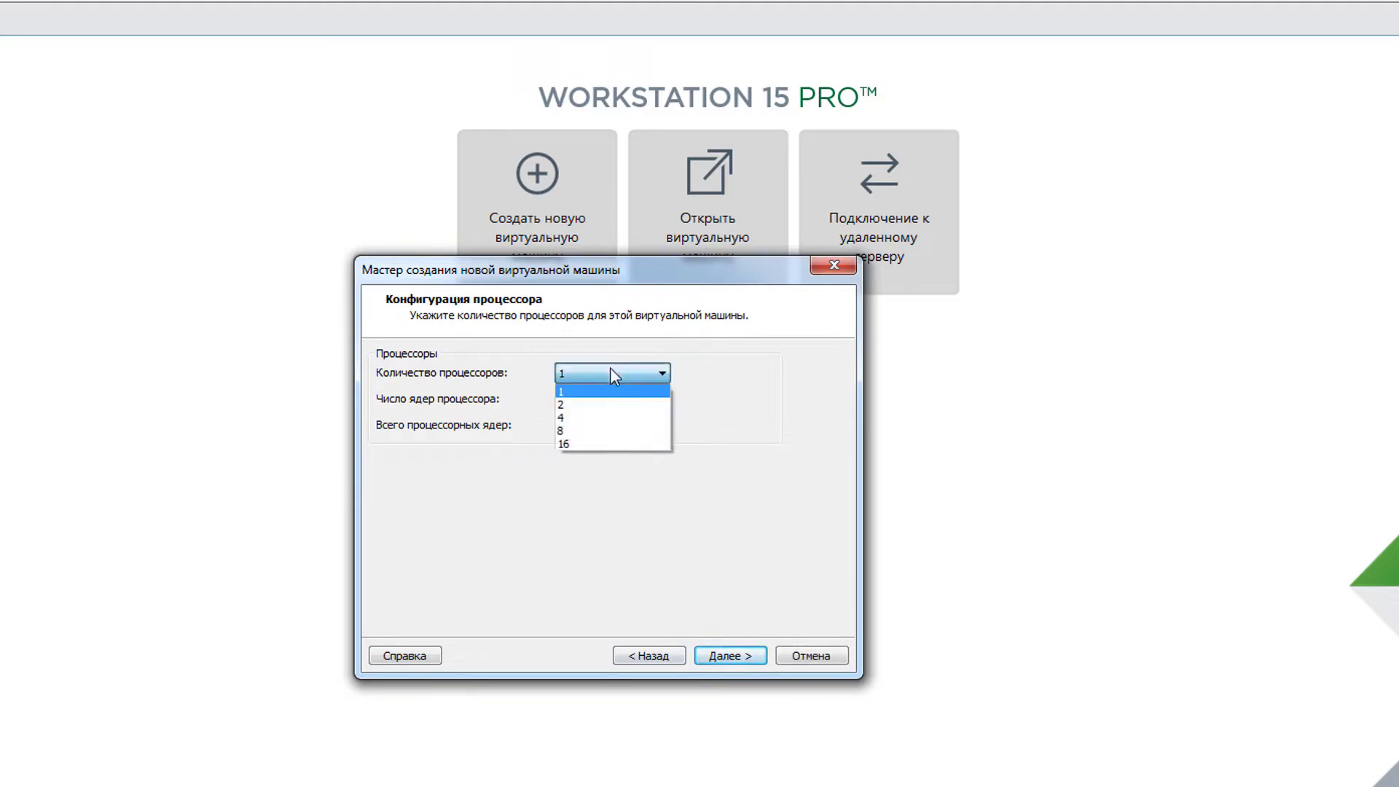
left_click(610, 368)
left_click(607, 399)
left_click(609, 429)
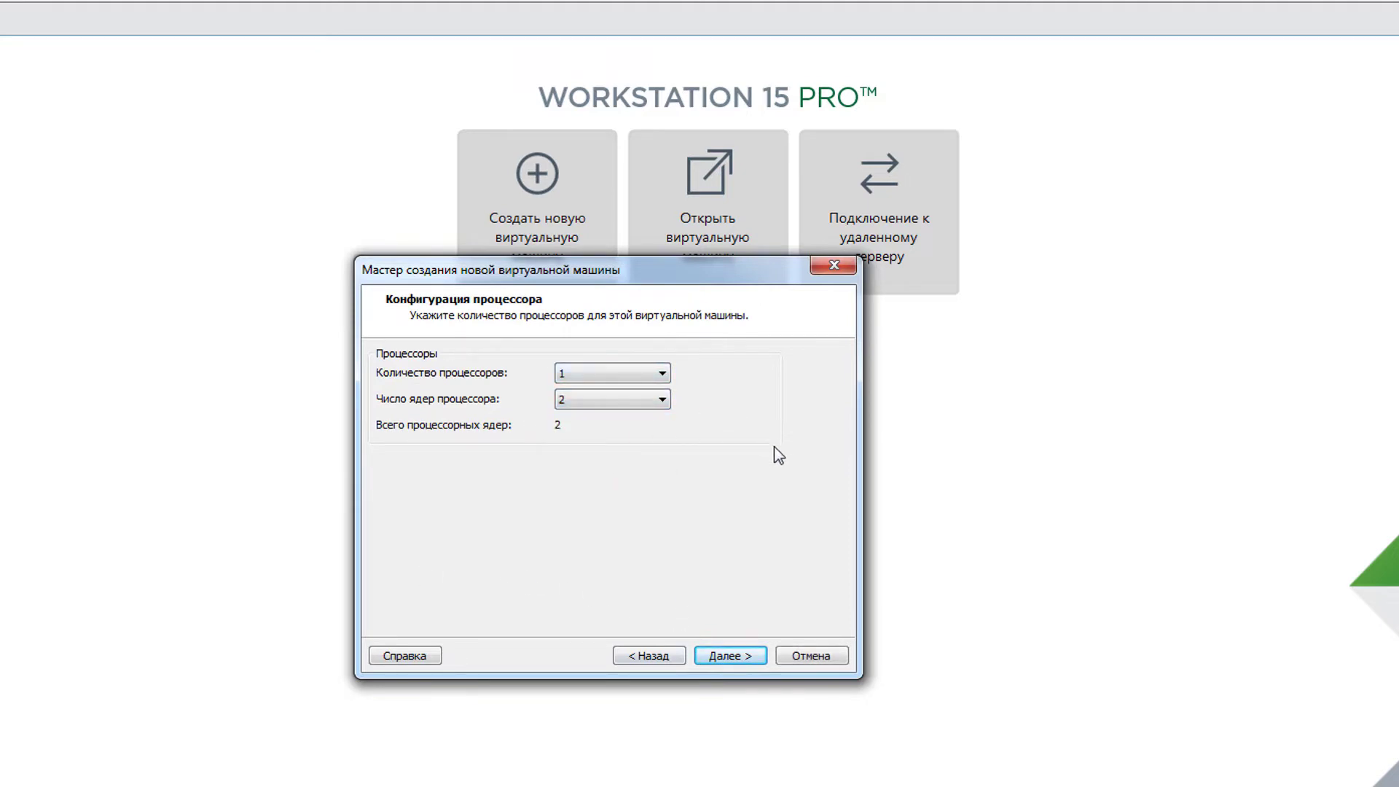
left_click(614, 401)
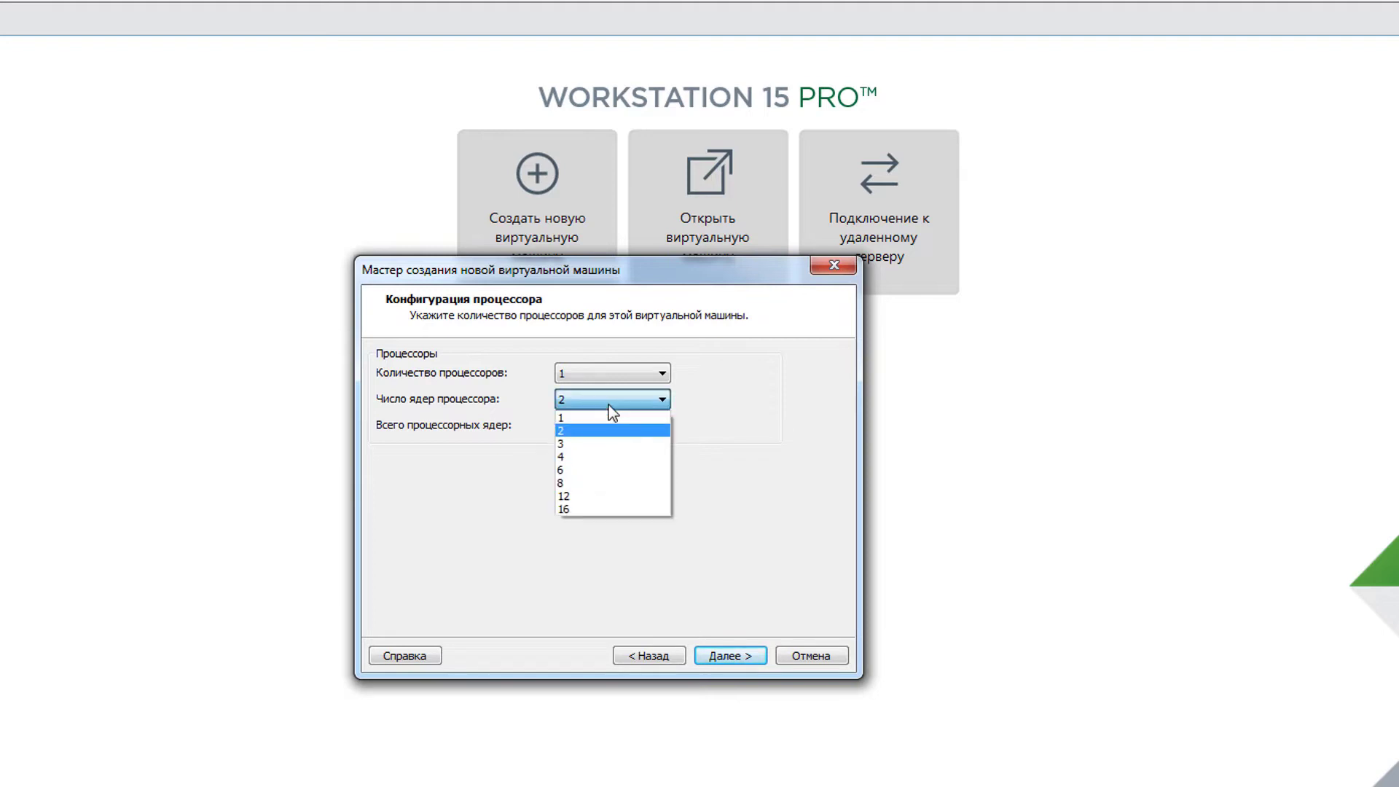
left_click(612, 413)
left_click(729, 656)
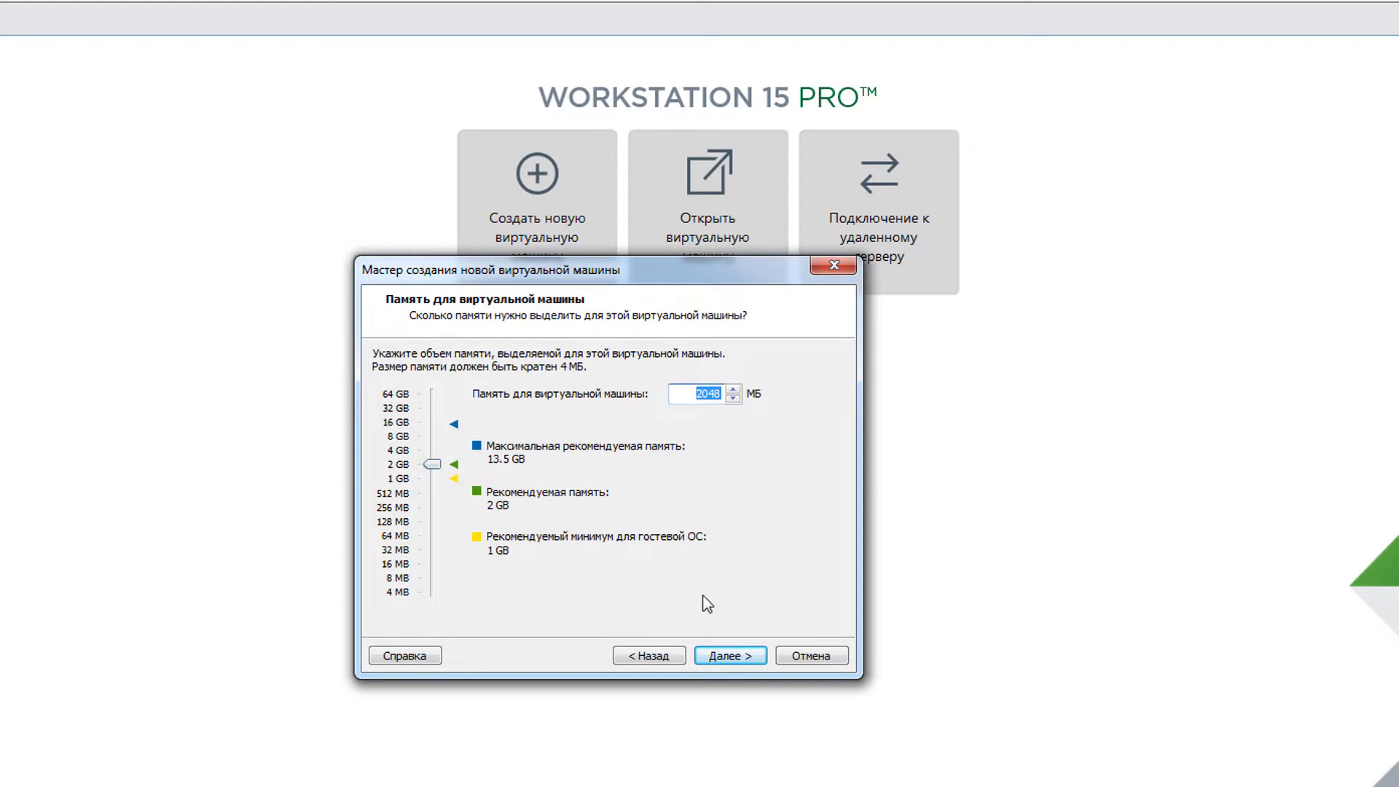
- Accept 2048 MB of memory, NAT networking and the LSI Logic SAS controller for the virtual machine
left_click(736, 658)
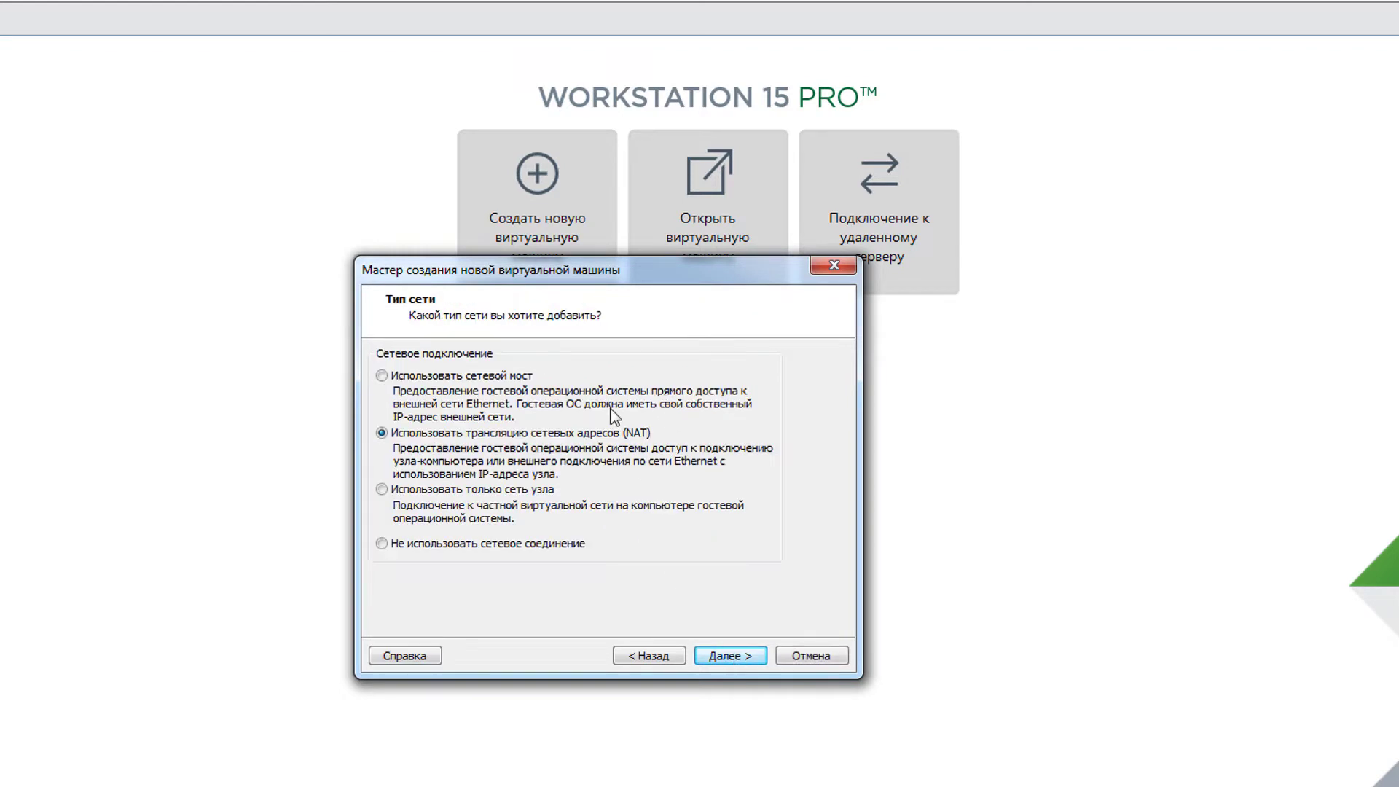
left_click(724, 657)
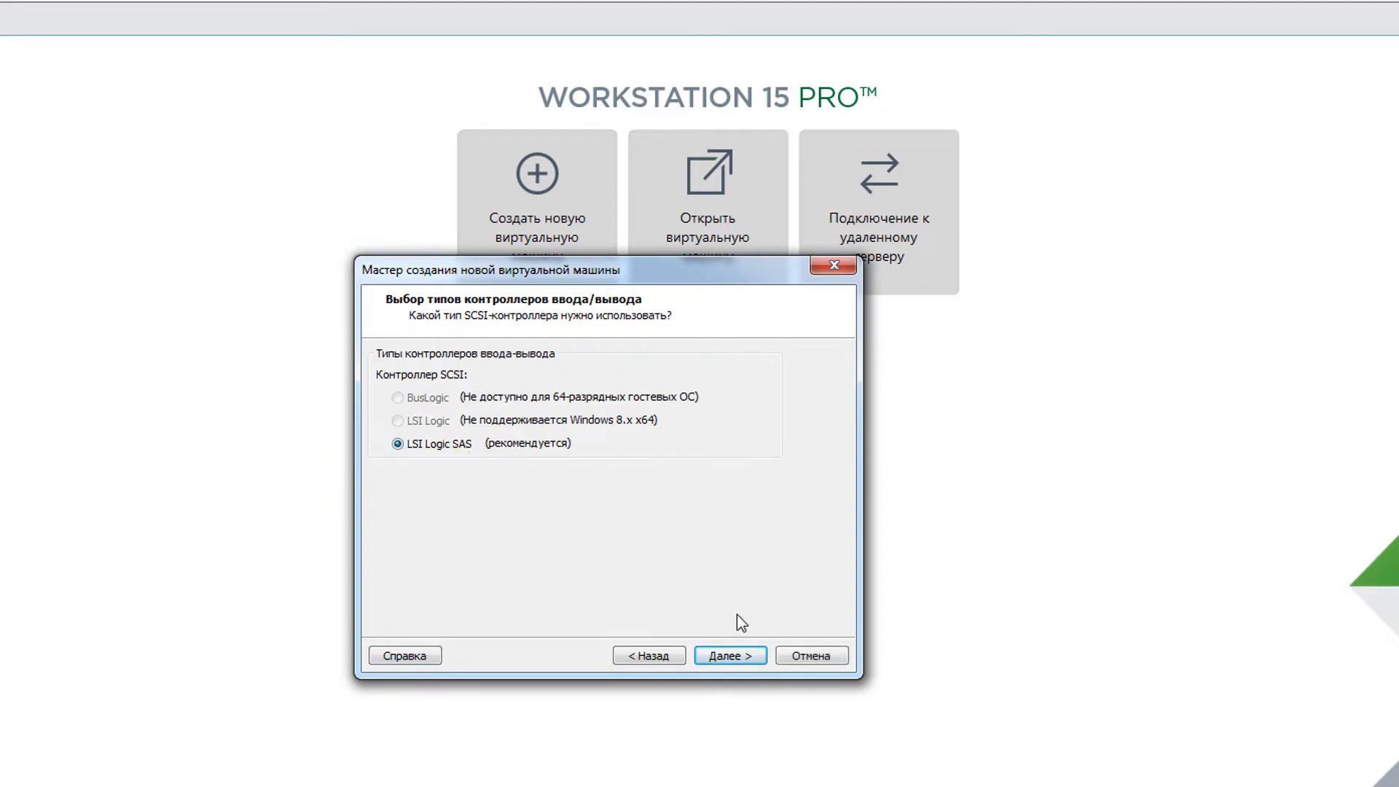
left_click(732, 656)
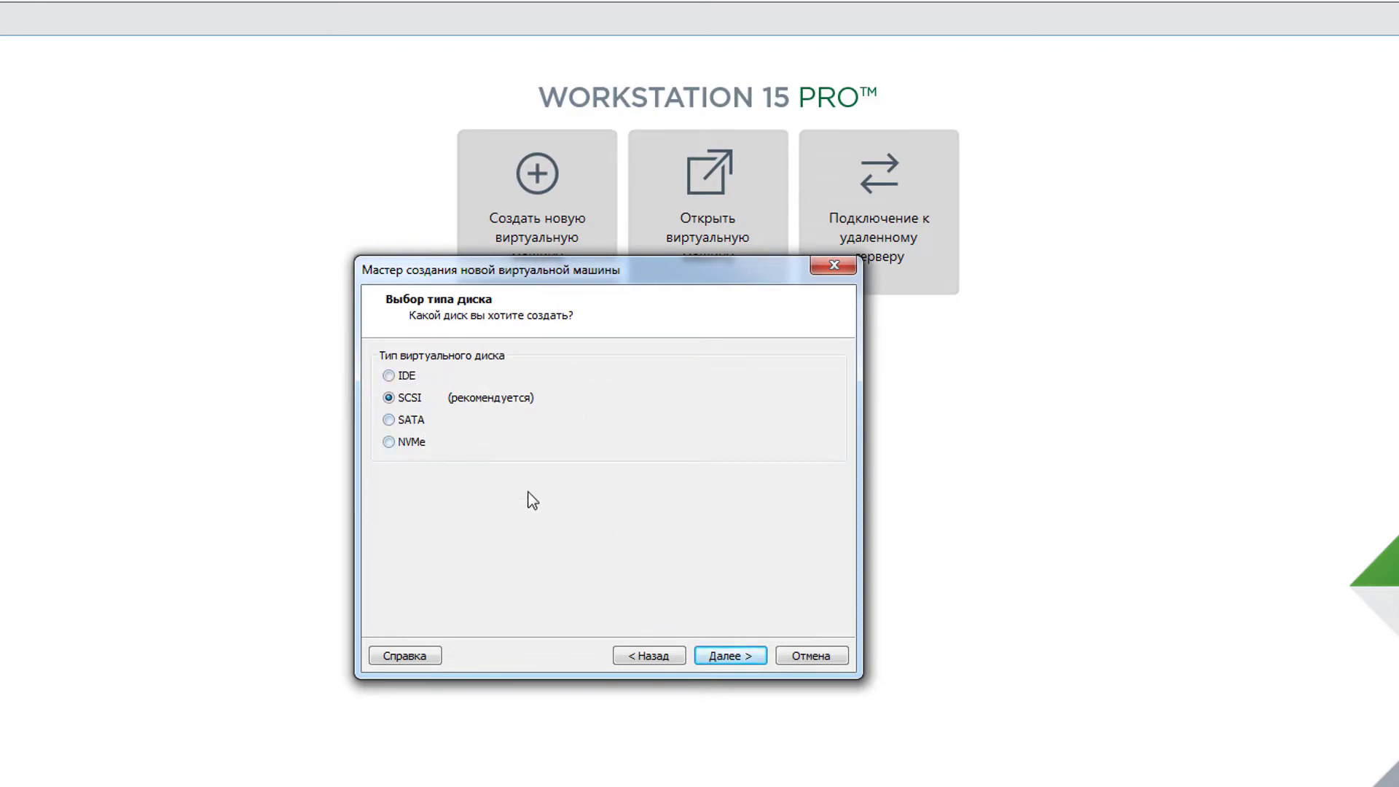
- Create a new 50 GB SCSI virtual disk split into multiple files, stored as Windows 8.x x64.vmdk, and finish the wizard
left_click(733, 658)
left_click(732, 654)
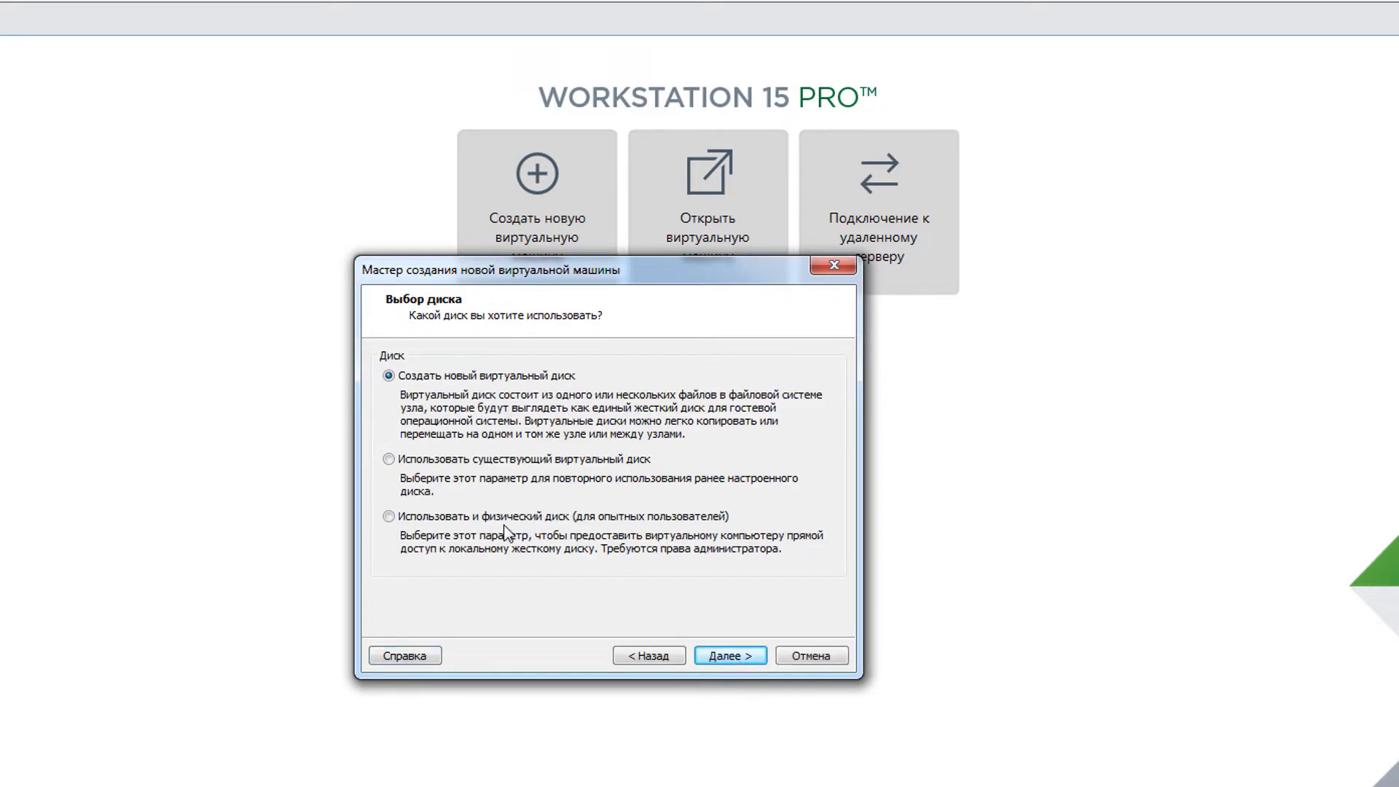
left_click(712, 660)
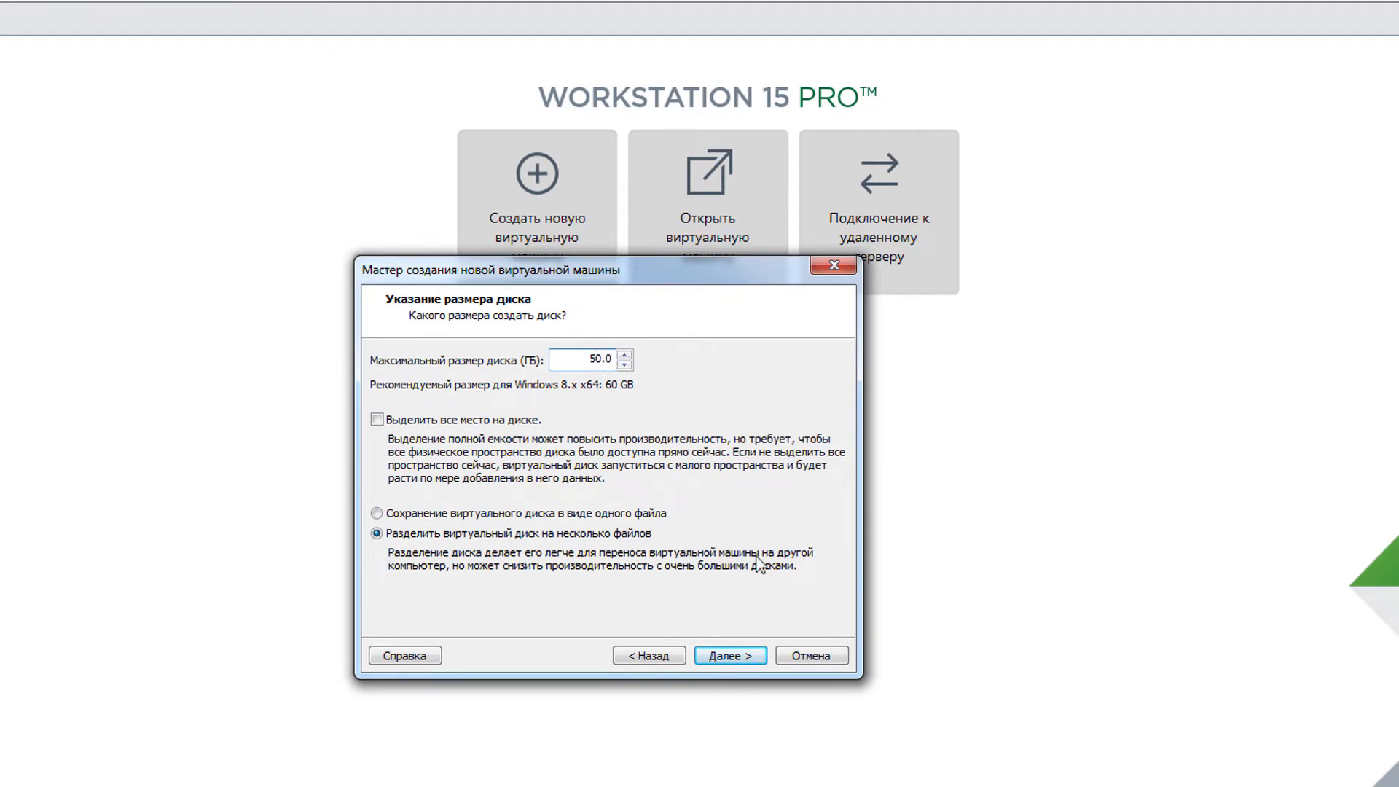
left_click(733, 655)
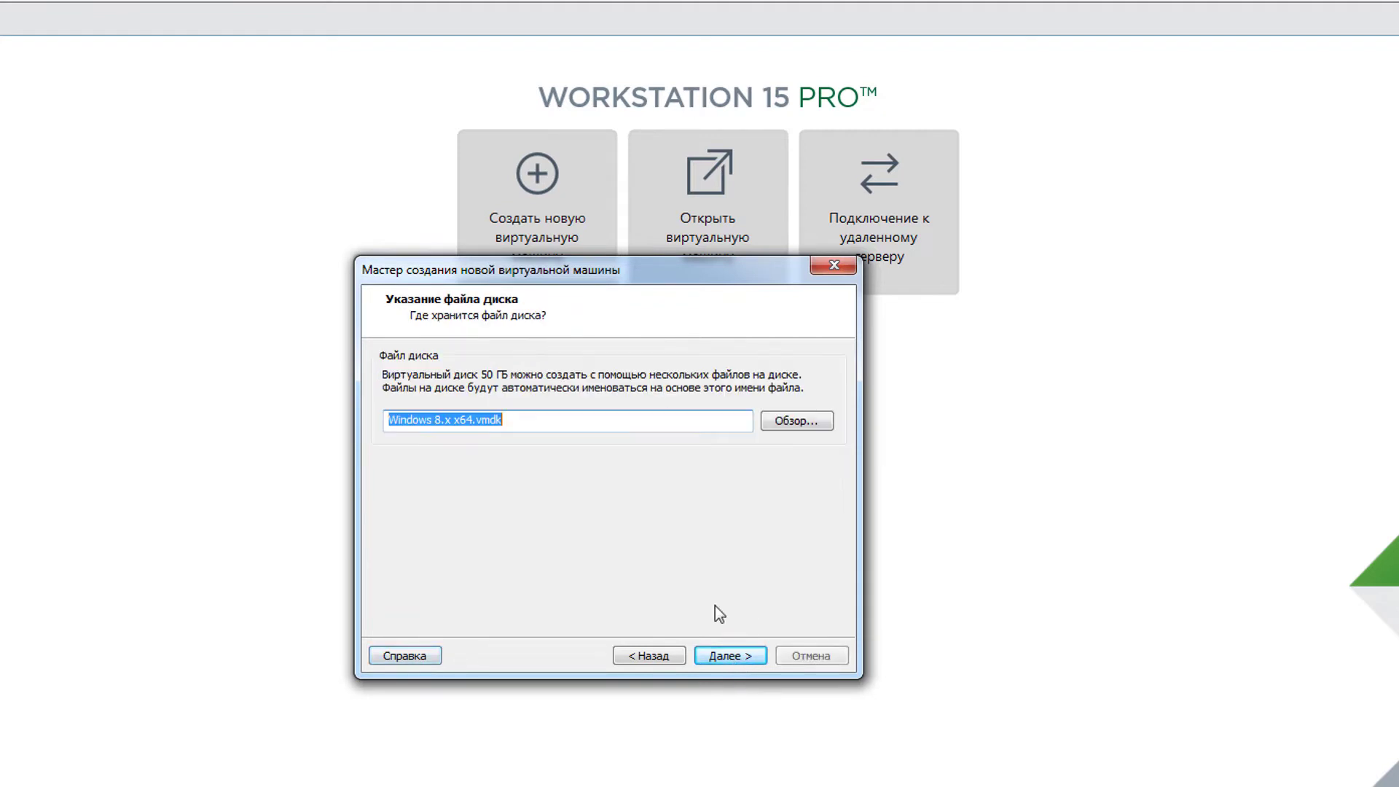
left_click(731, 659)
left_click(732, 656)
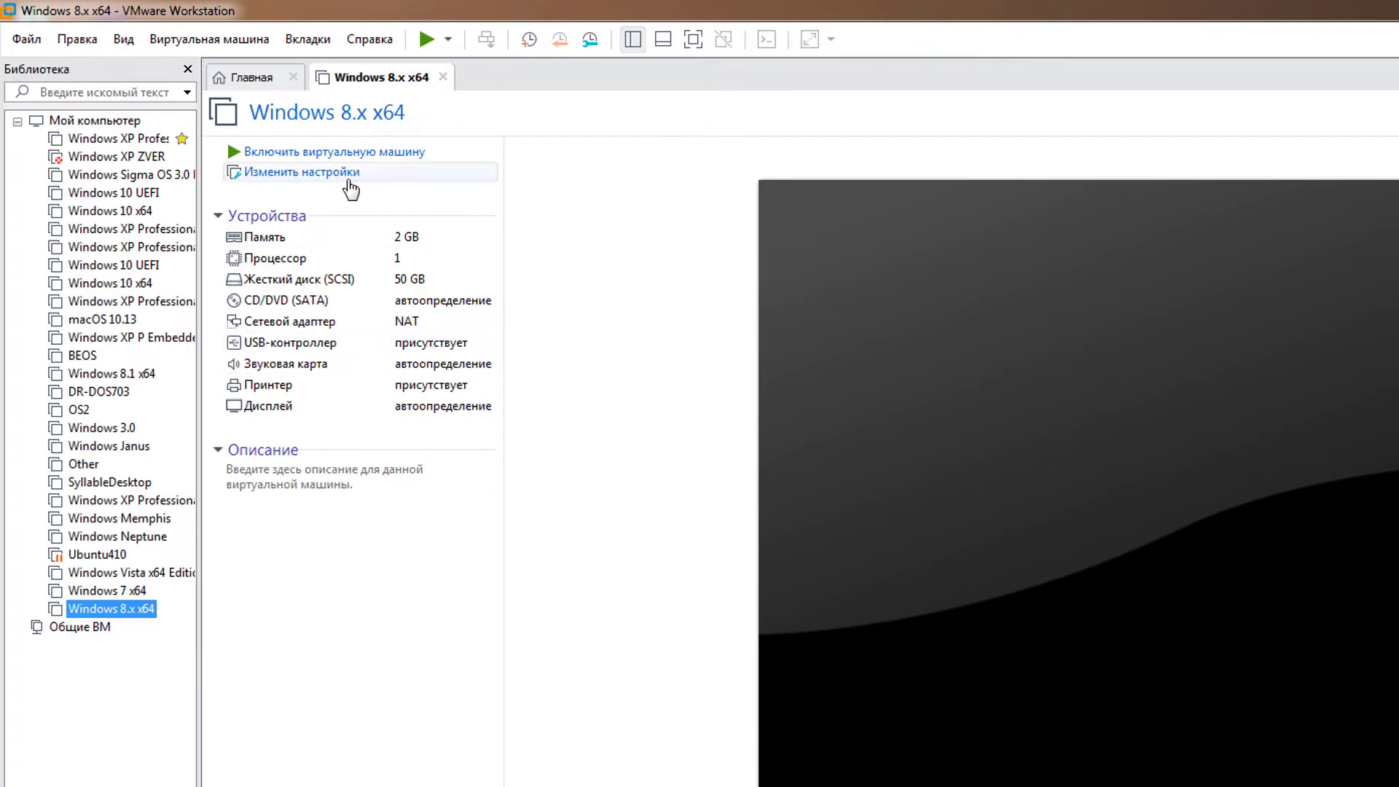
- Attach the ISO image C:\ru_windows_8_enterprise_x64_dvd_917576.iso to the virtual machine's CD/DVD drive and save the settings
left_click(335, 177)
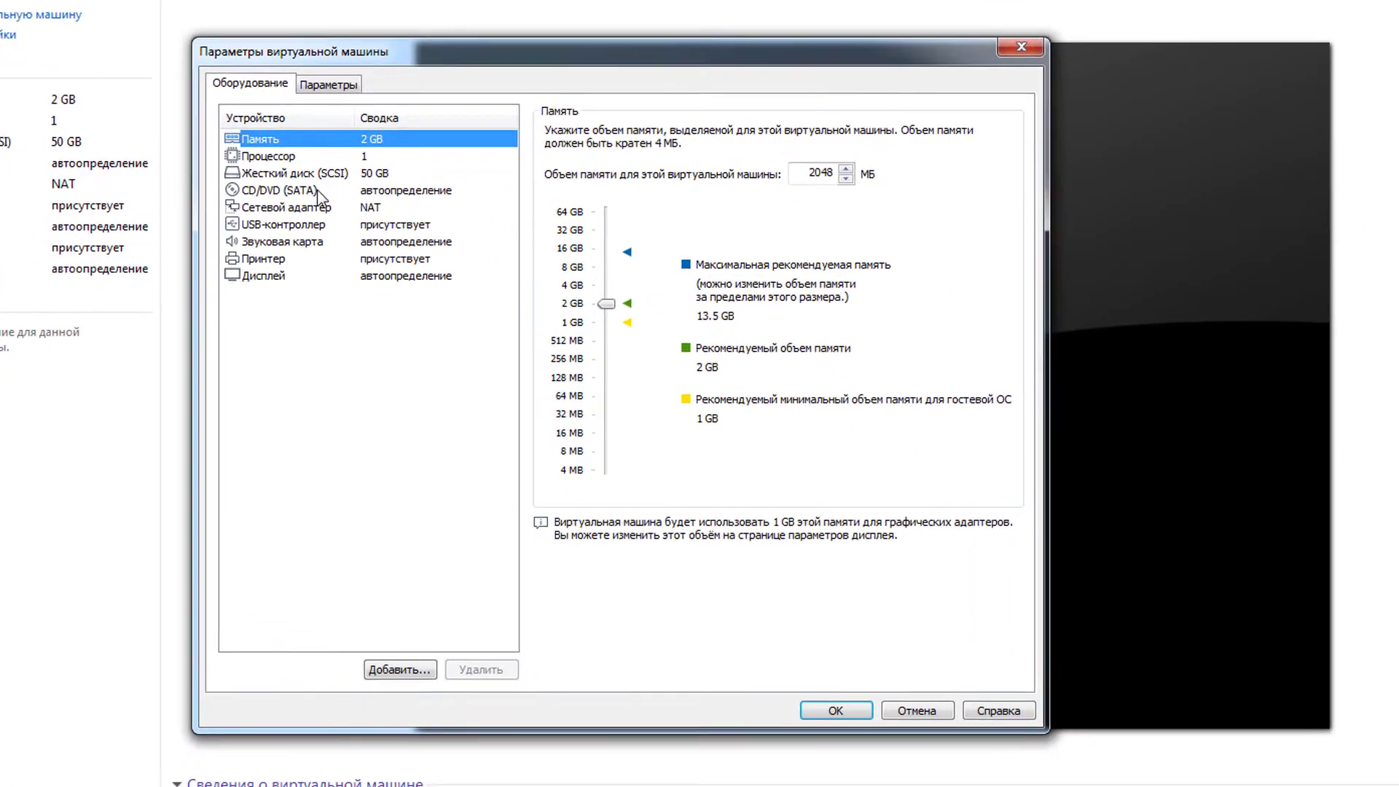
left_click(638, 328)
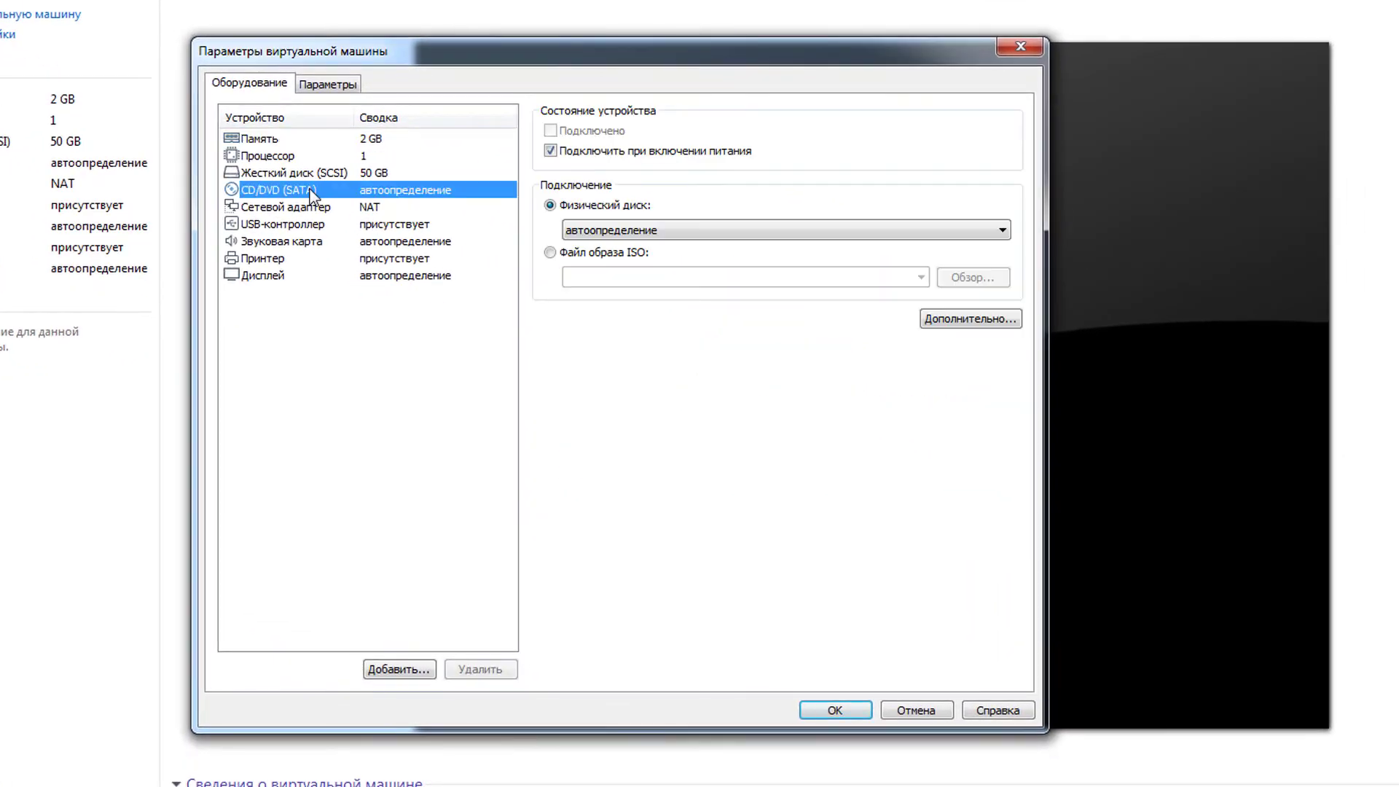
left_click(584, 255)
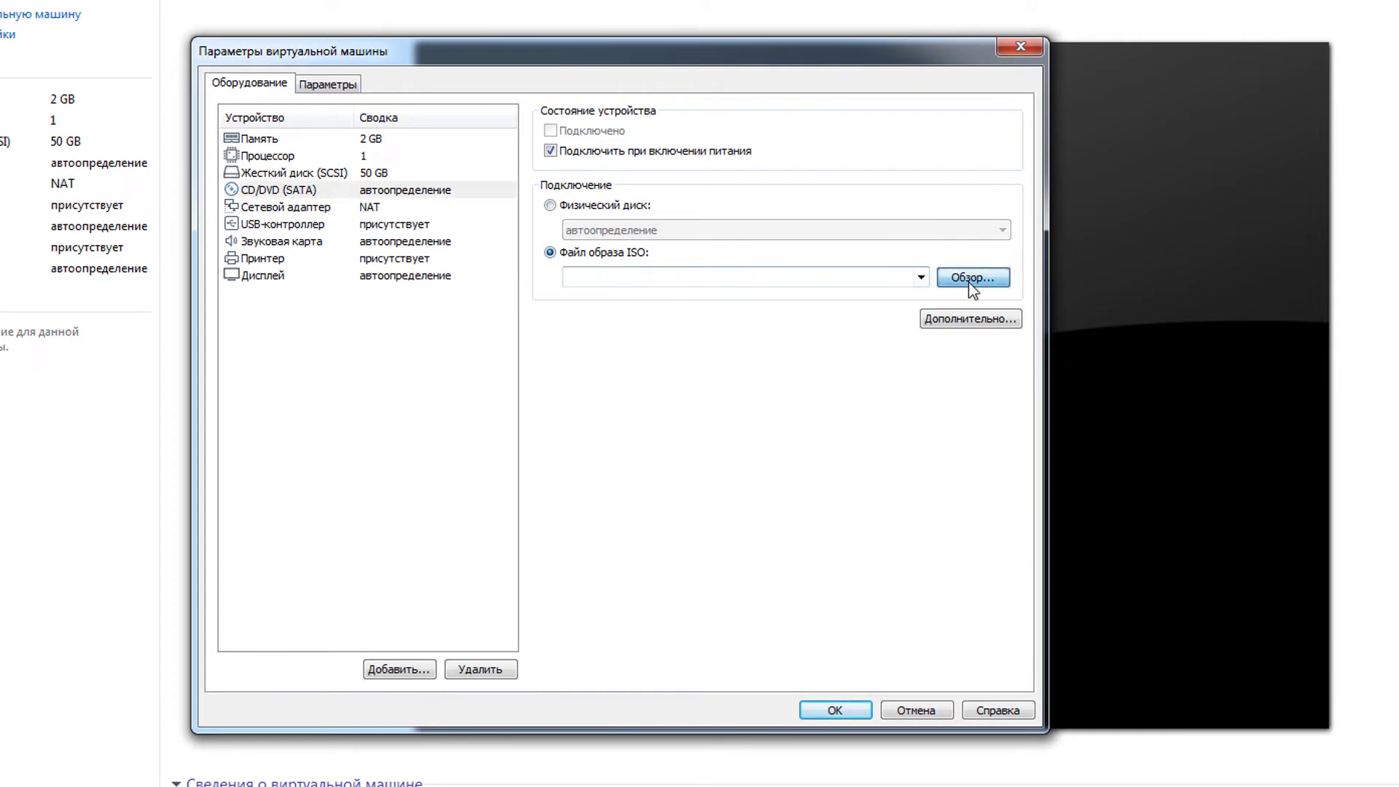
left_click(972, 281)
left_click(316, 435)
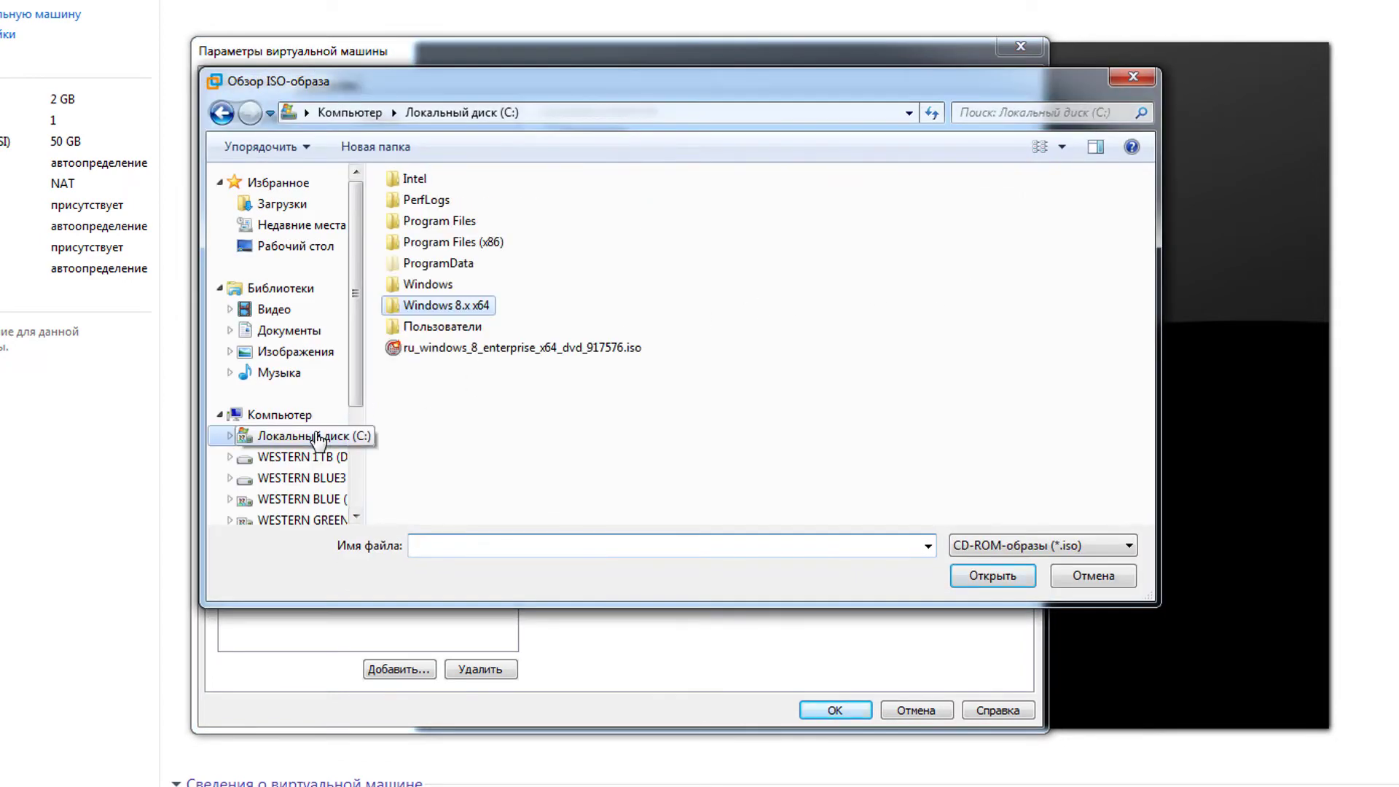
left_click(456, 349)
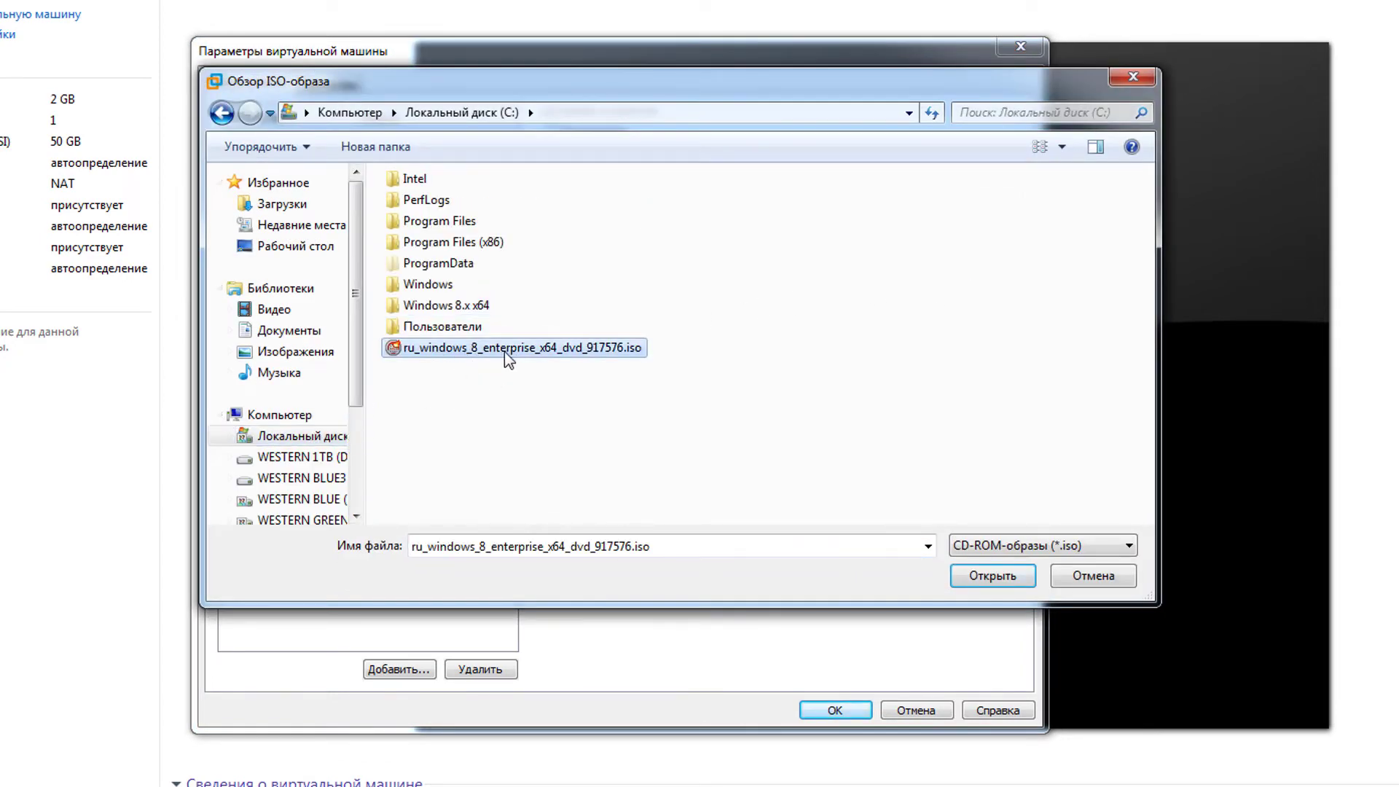
double_click(504, 351)
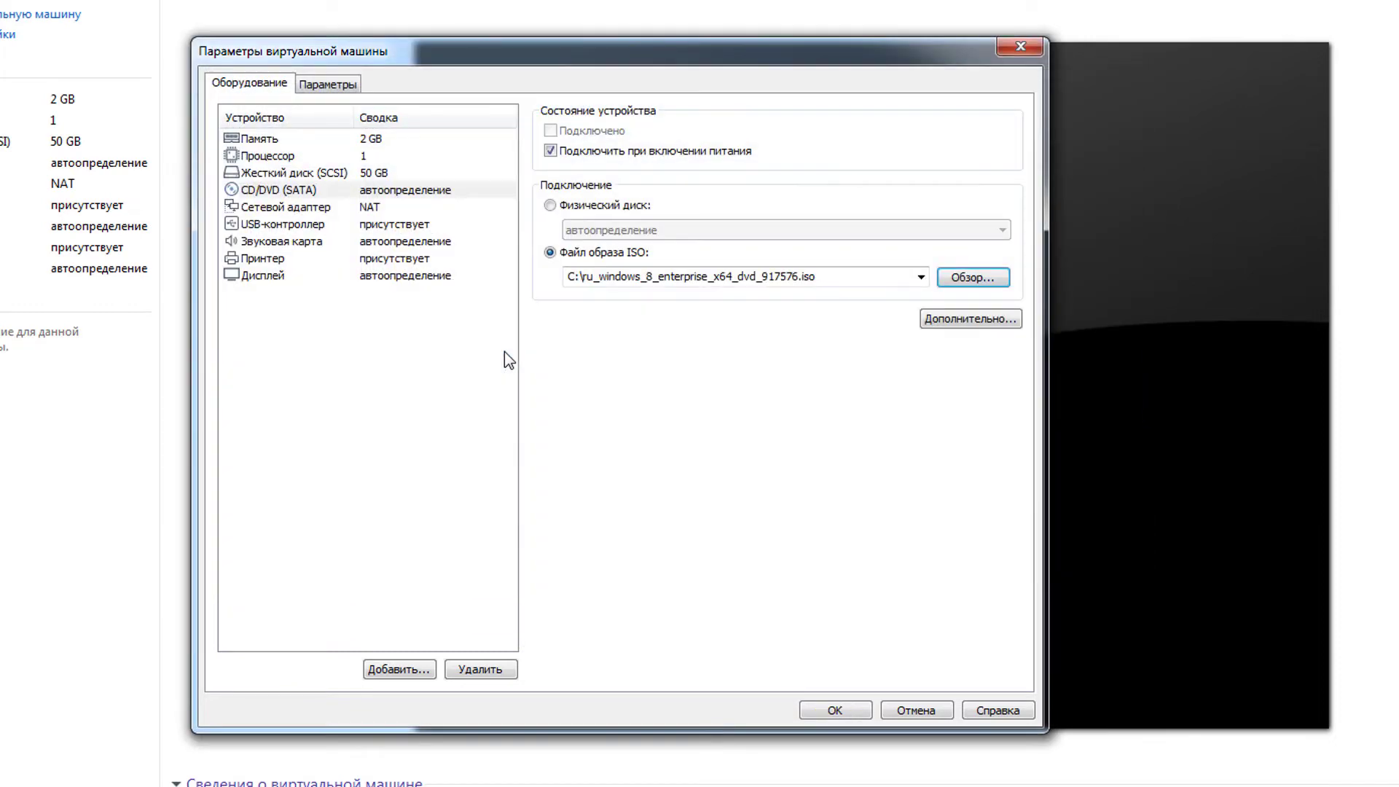
left_click(837, 710)
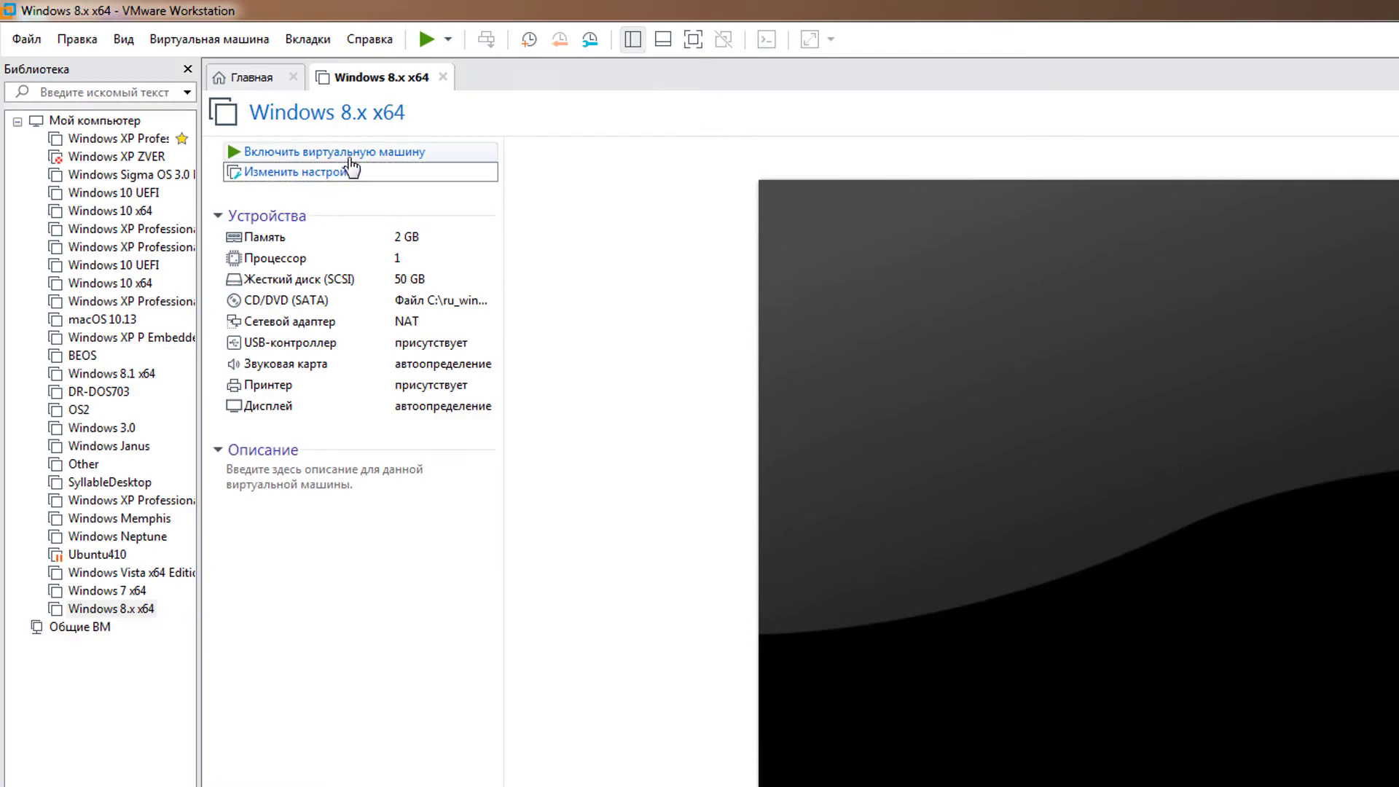
- Power on the virtual machine and boot it from the attached DVD image
left_click(359, 155)
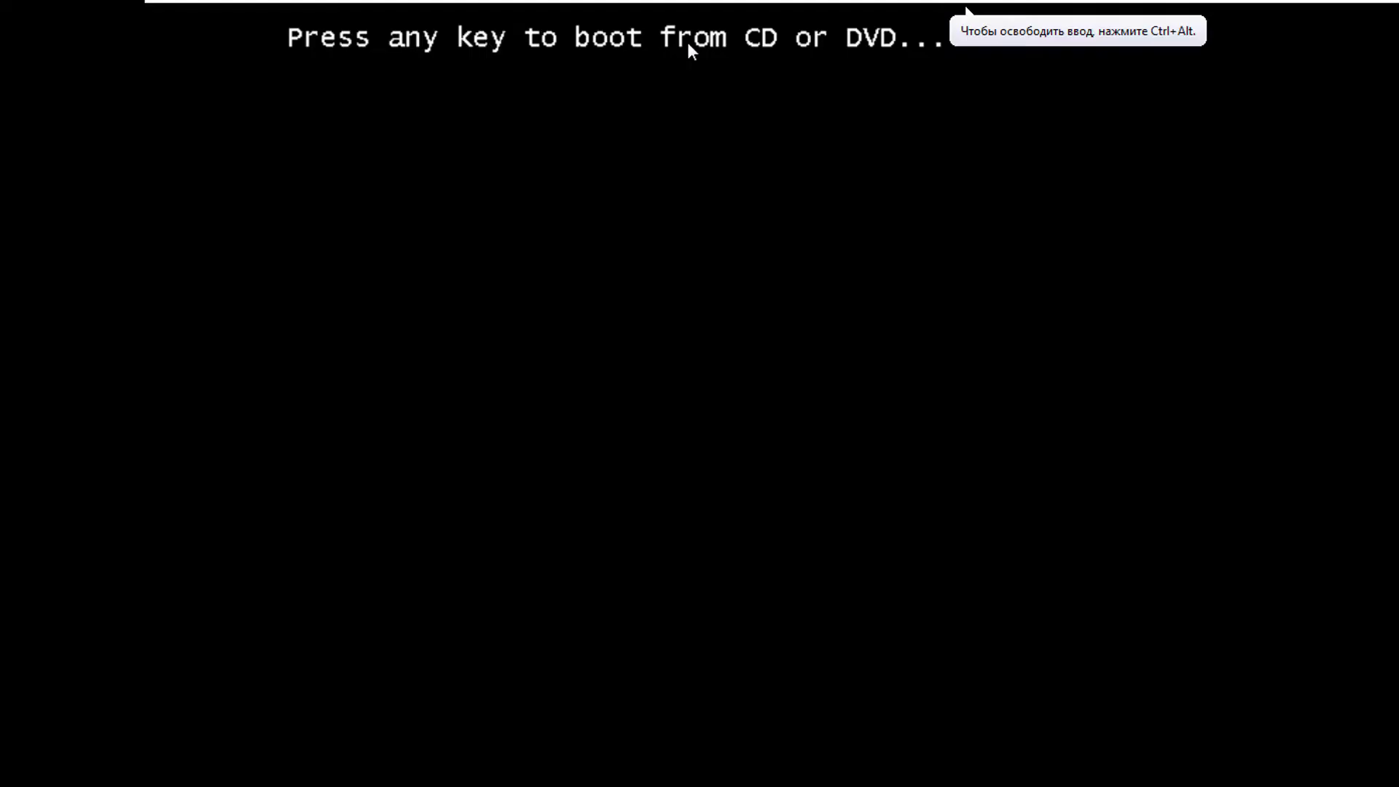
key("Return")
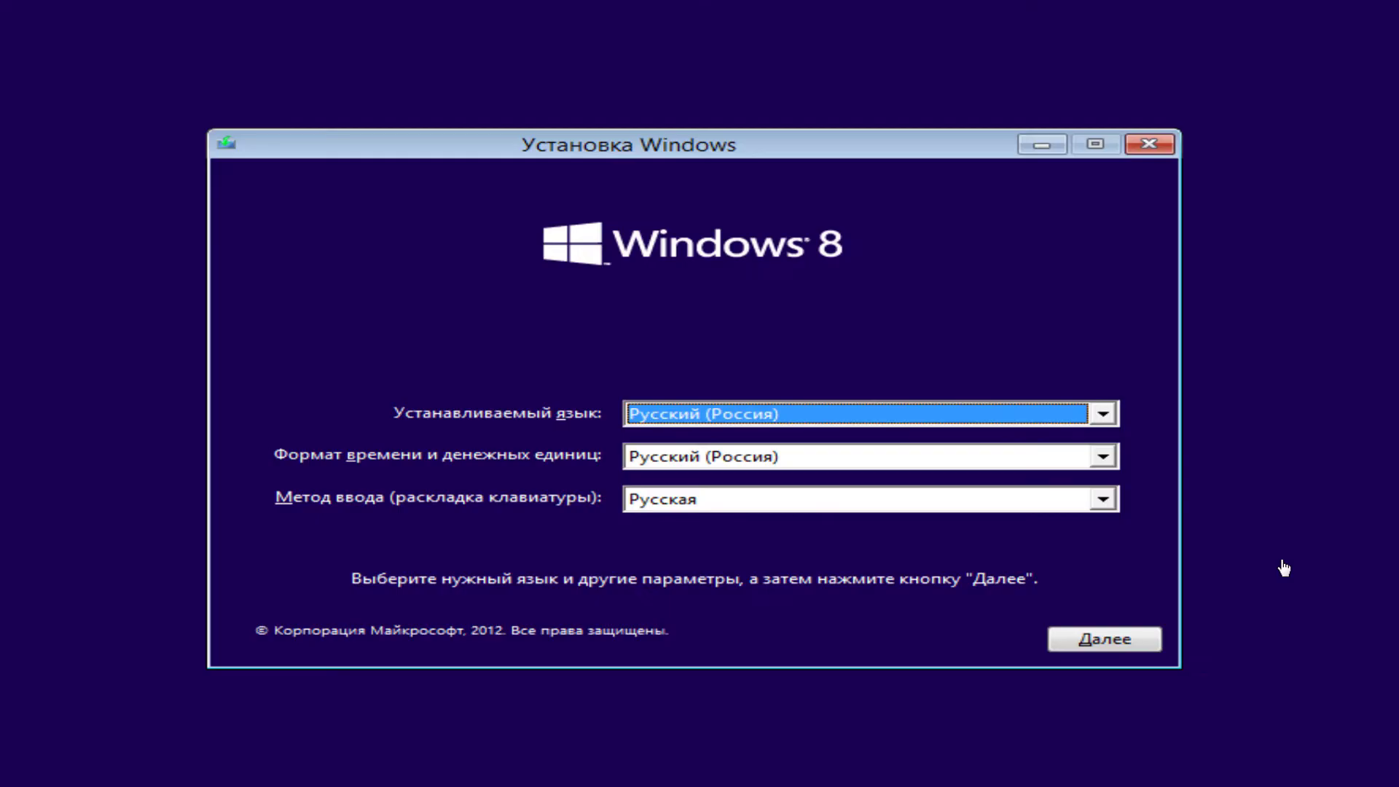
- Keep Русский (Россия) as the Windows 8 setup language and start the installation
left_click(969, 421)
left_click(930, 436)
left_click(1109, 639)
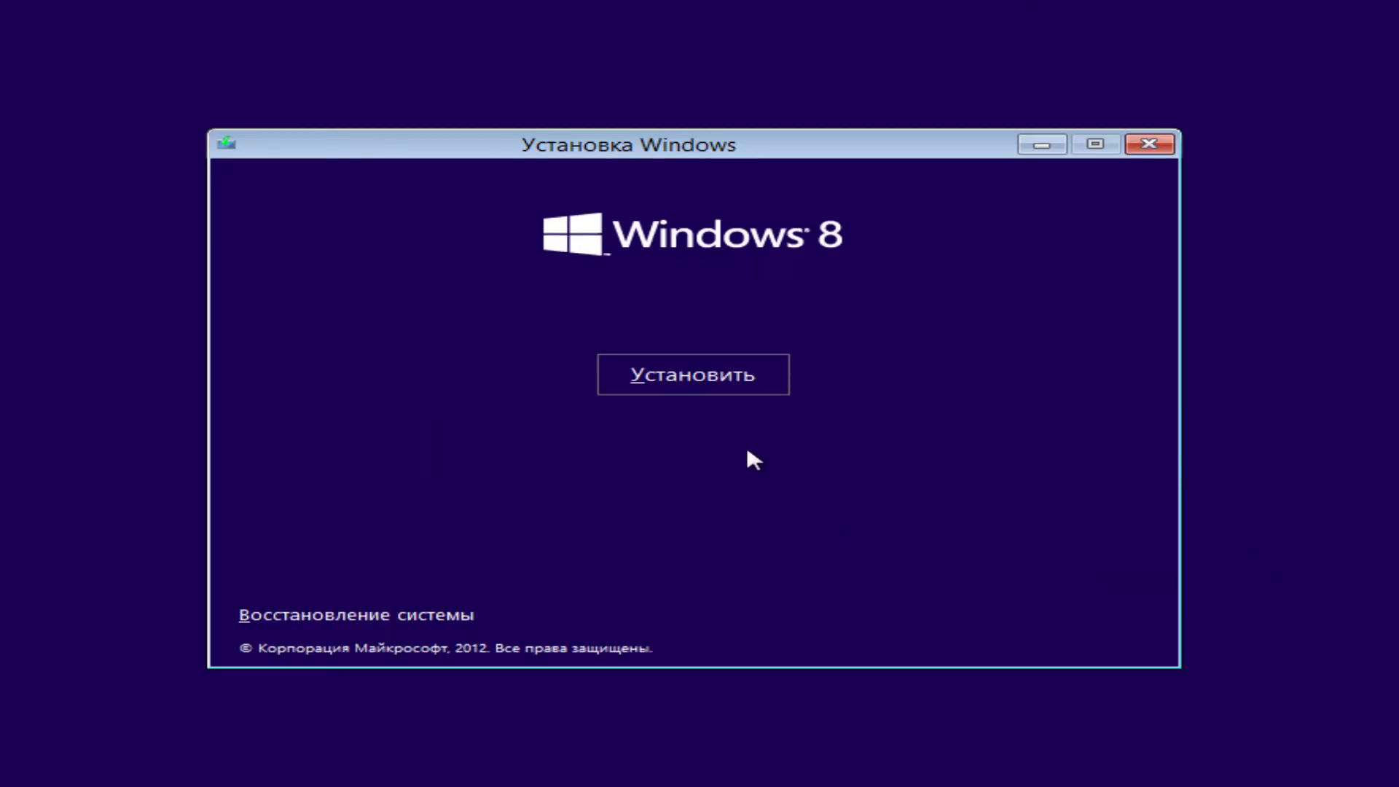
left_click(701, 399)
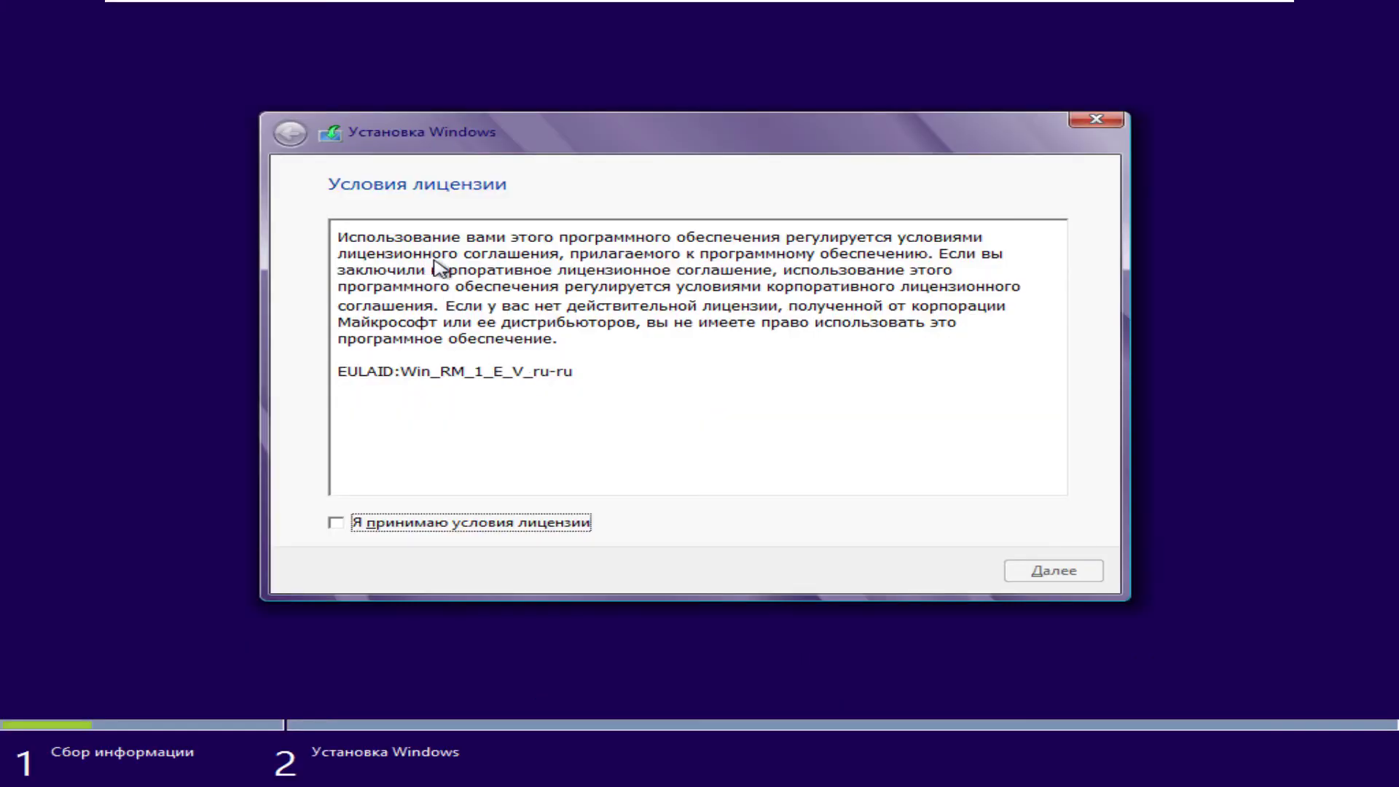
- Accept the licence terms and choose the custom (Выборочная) installation type
left_click(334, 524)
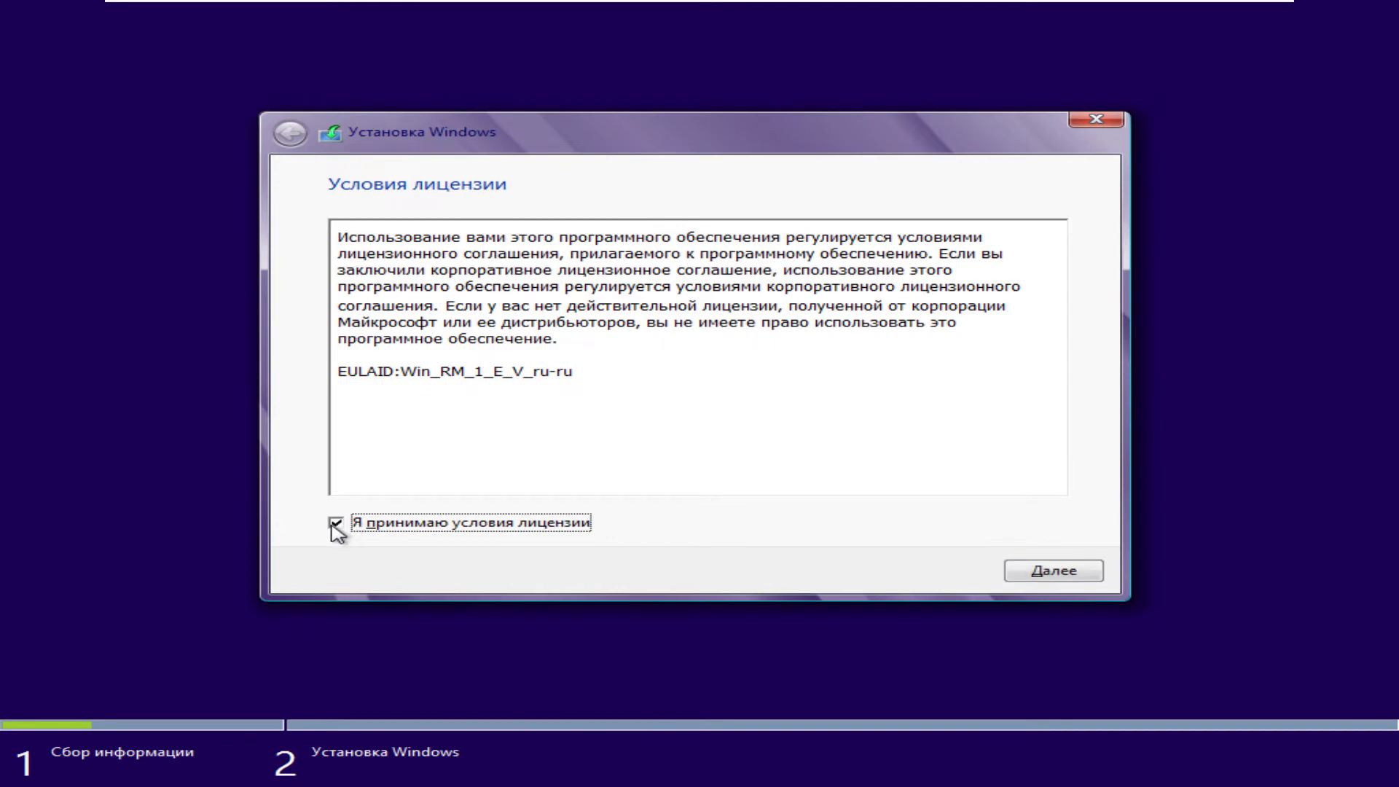
left_click(1063, 579)
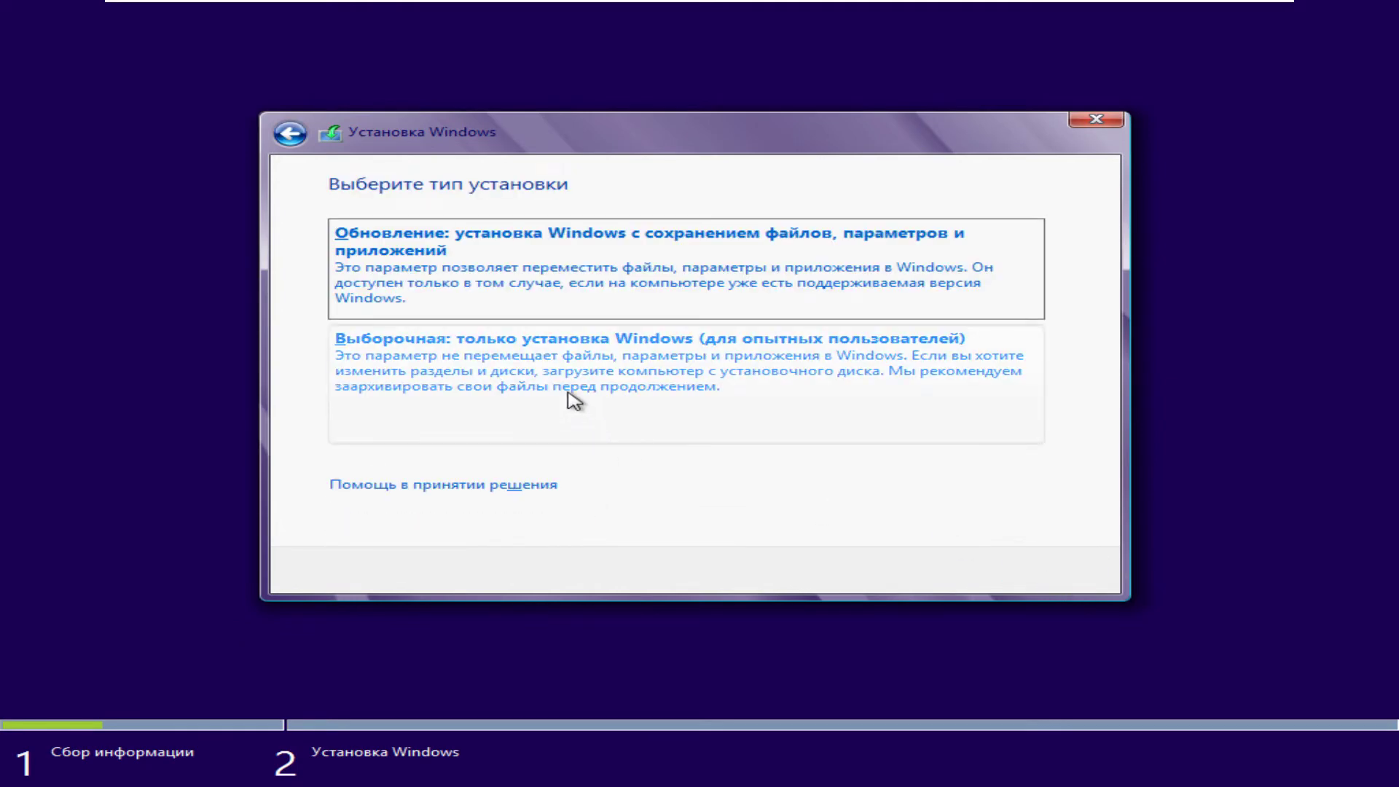
left_click(569, 394)
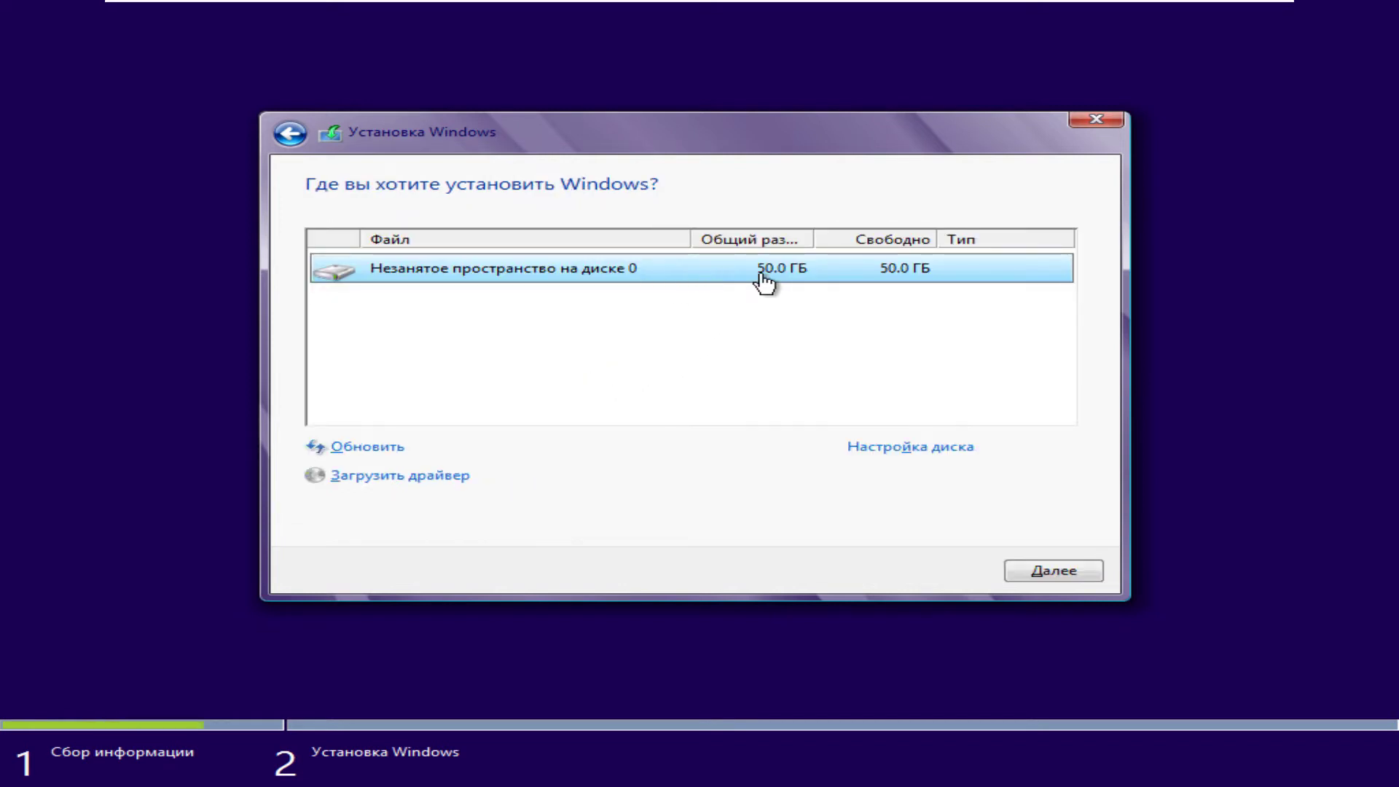
- Create a 51200 MB partition from the unallocated space on disk 0, allowing additional partitions for system files
left_click(910, 447)
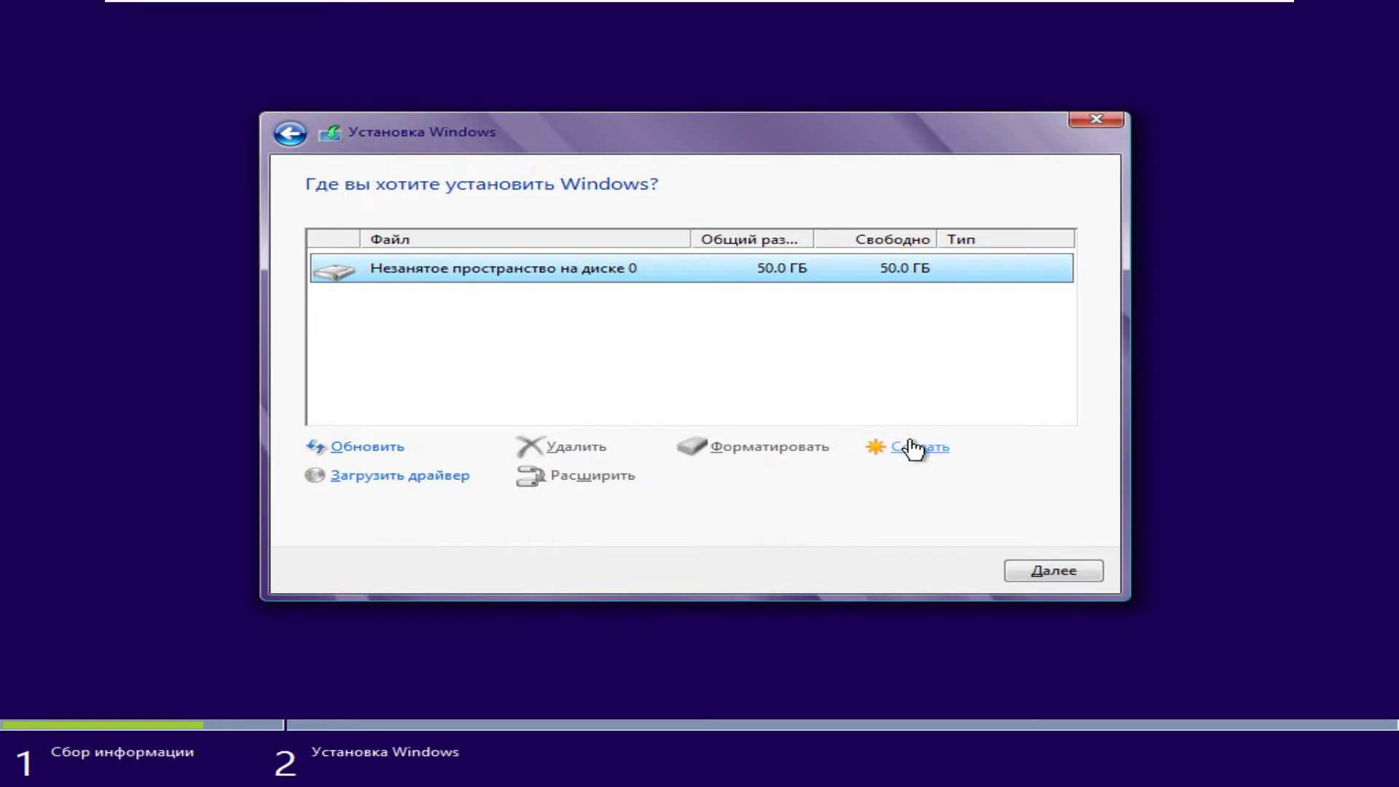
left_click(899, 452)
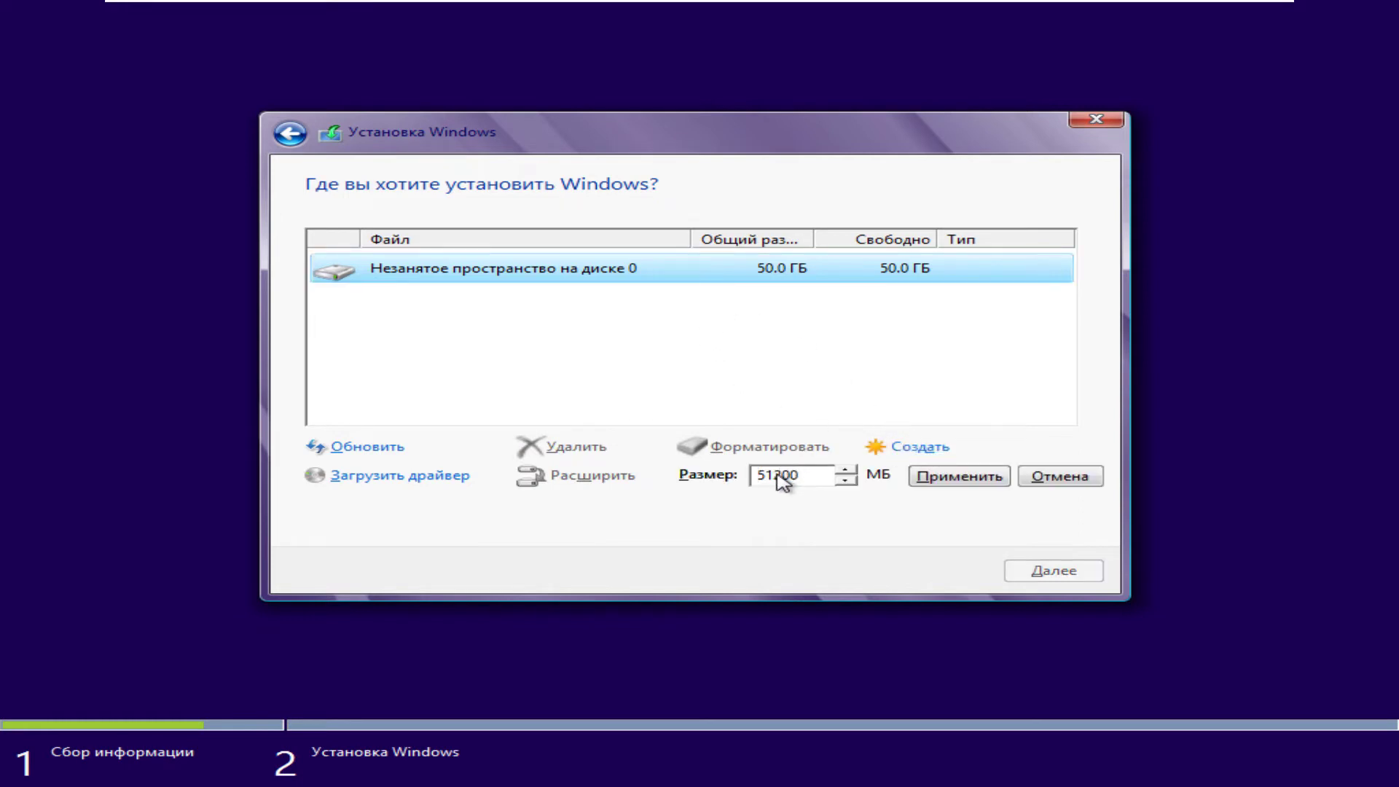
left_click_drag(773, 474, 664, 479)
left_click(949, 481)
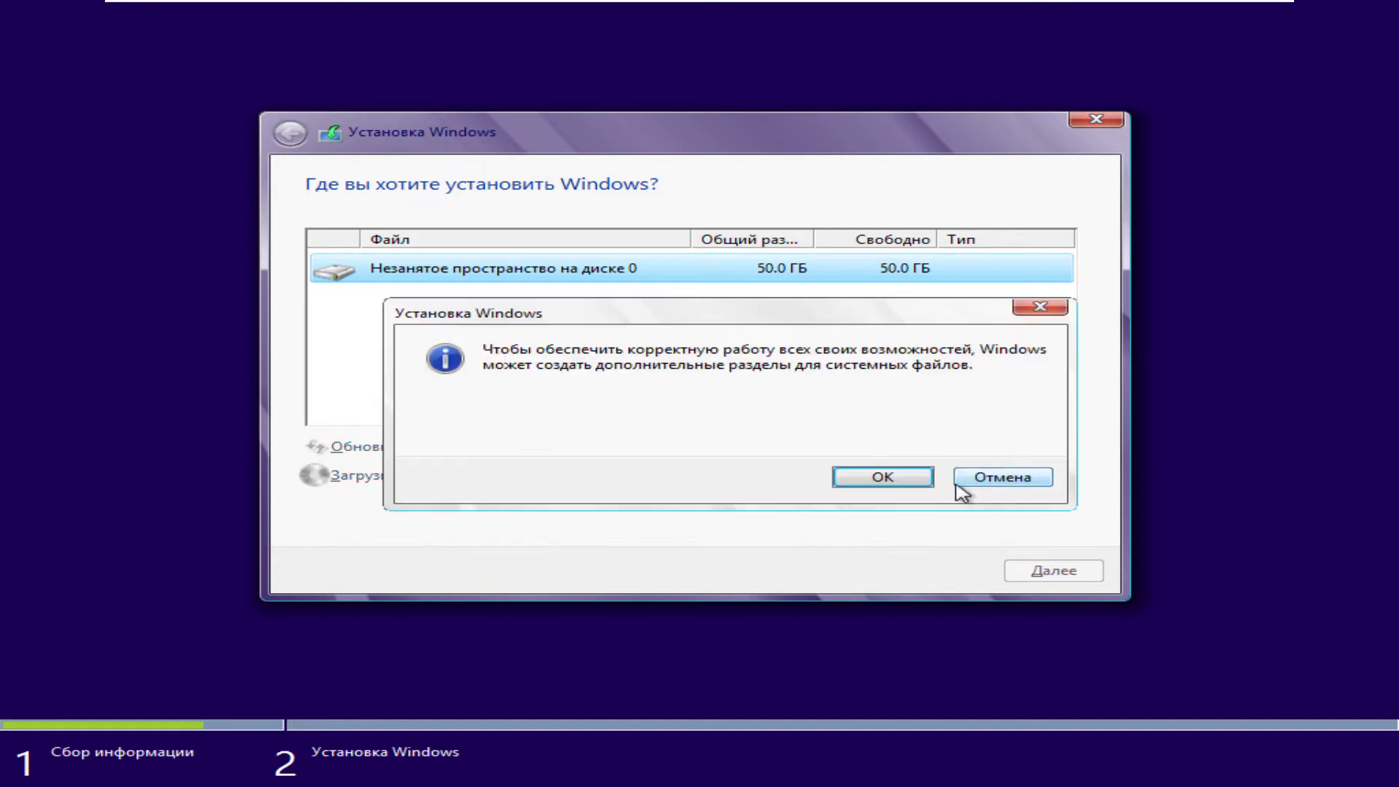
left_click(901, 479)
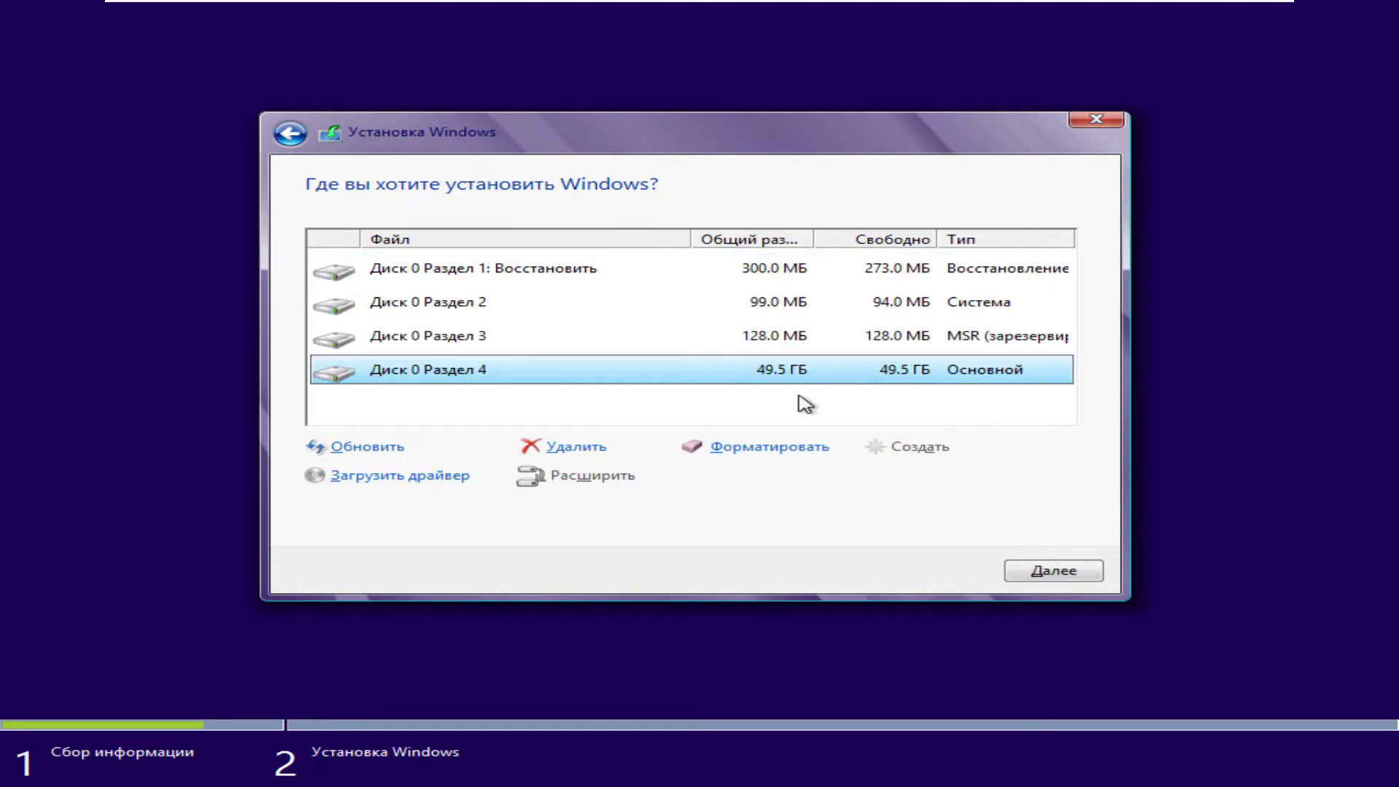
- Examine the size and type of each partition created on disk 0
left_click(646, 278)
left_click(648, 306)
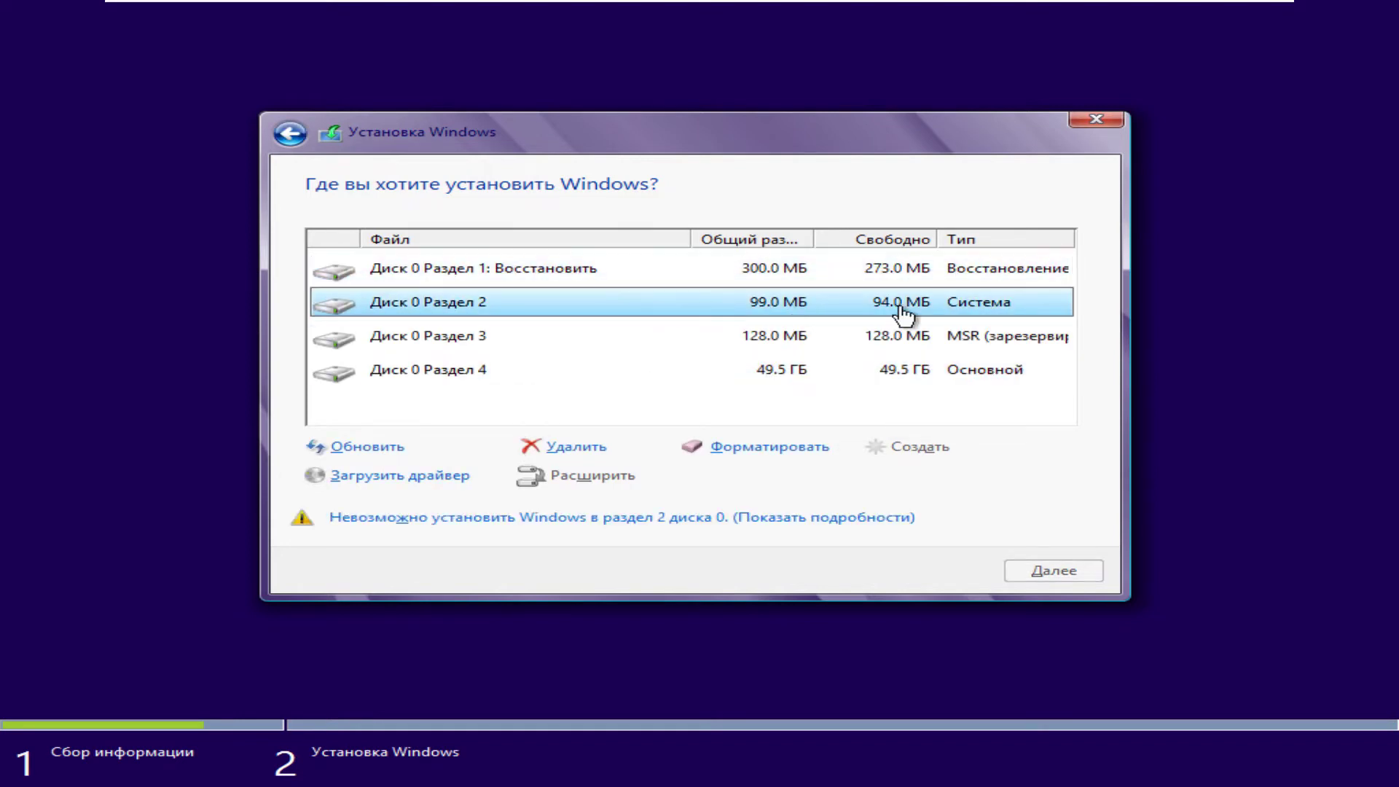
left_click(976, 339)
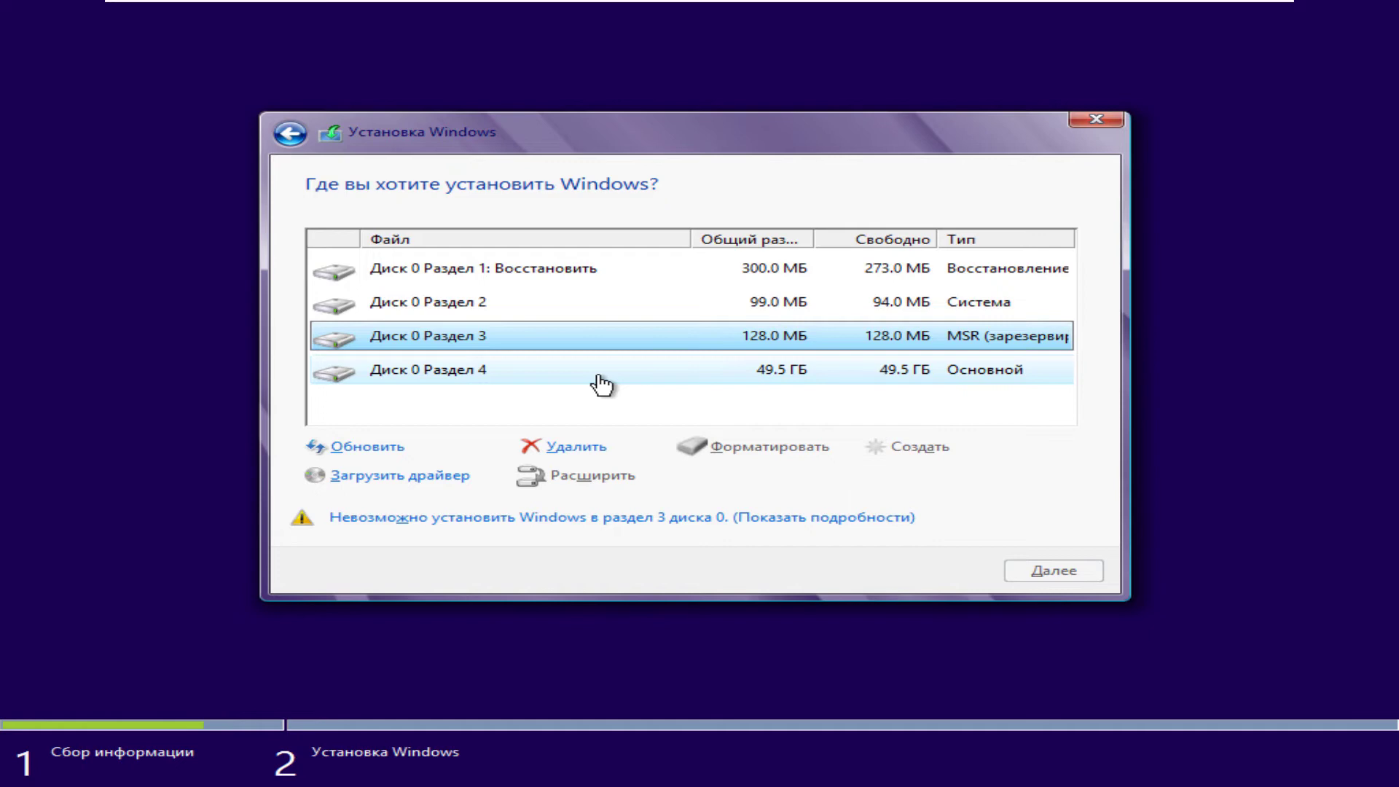
left_click(603, 384)
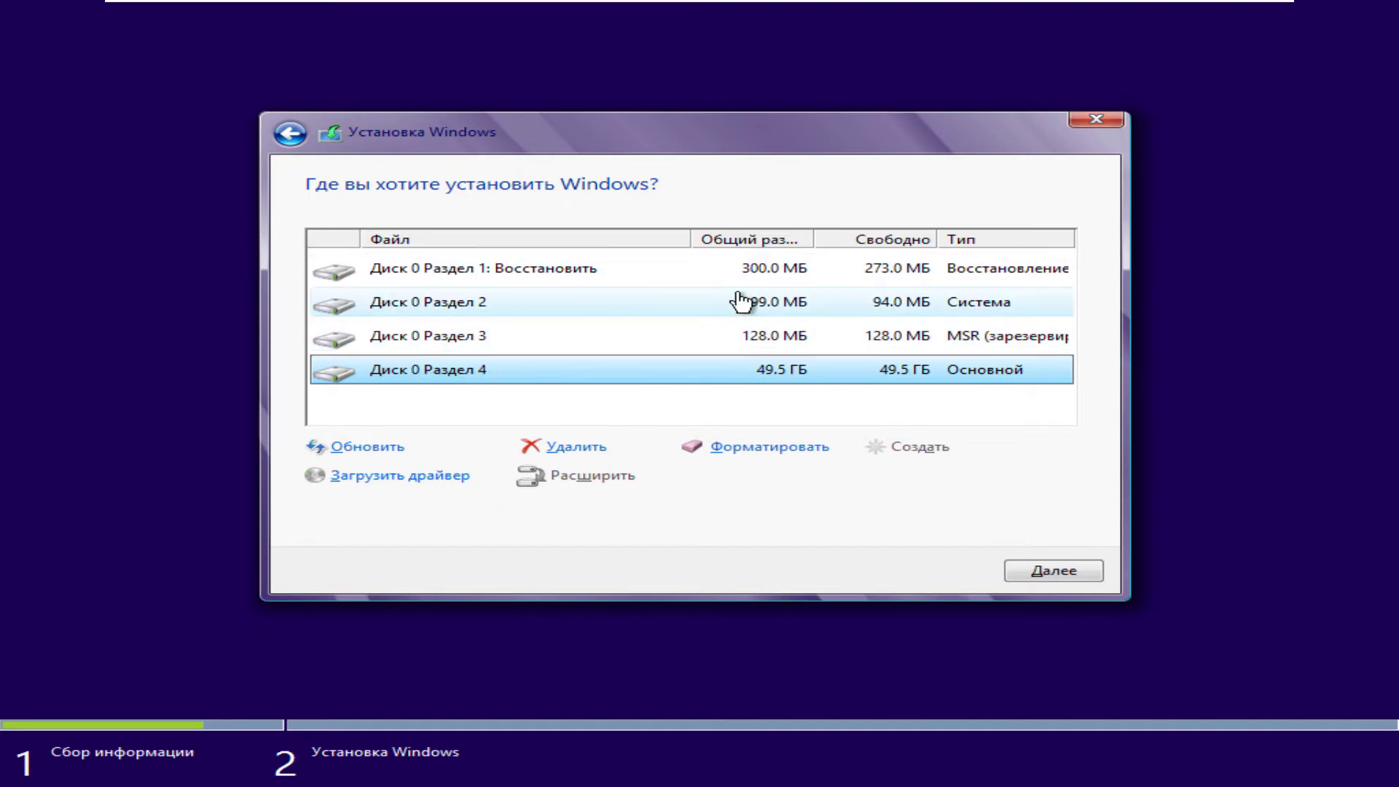
left_click(765, 277)
left_click(976, 339)
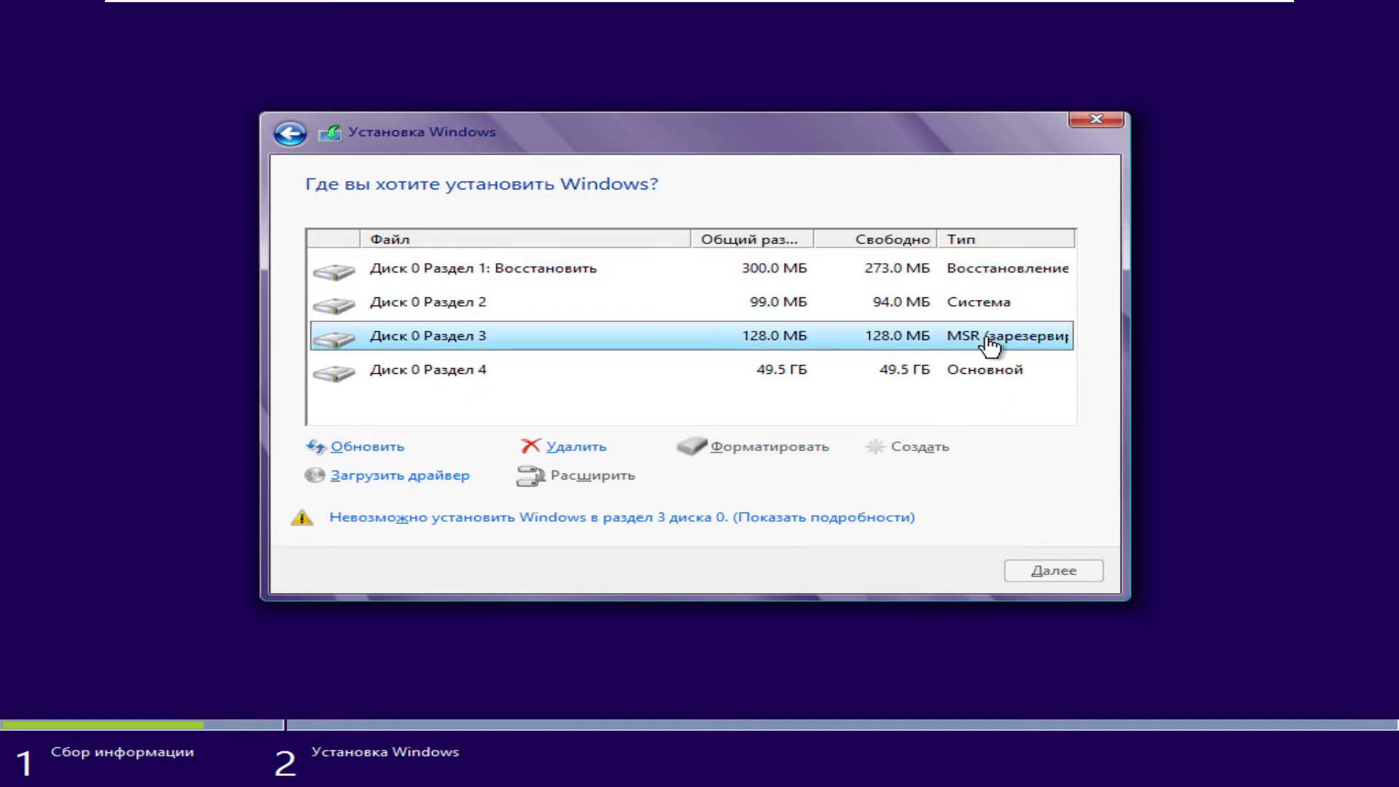
left_click(810, 314)
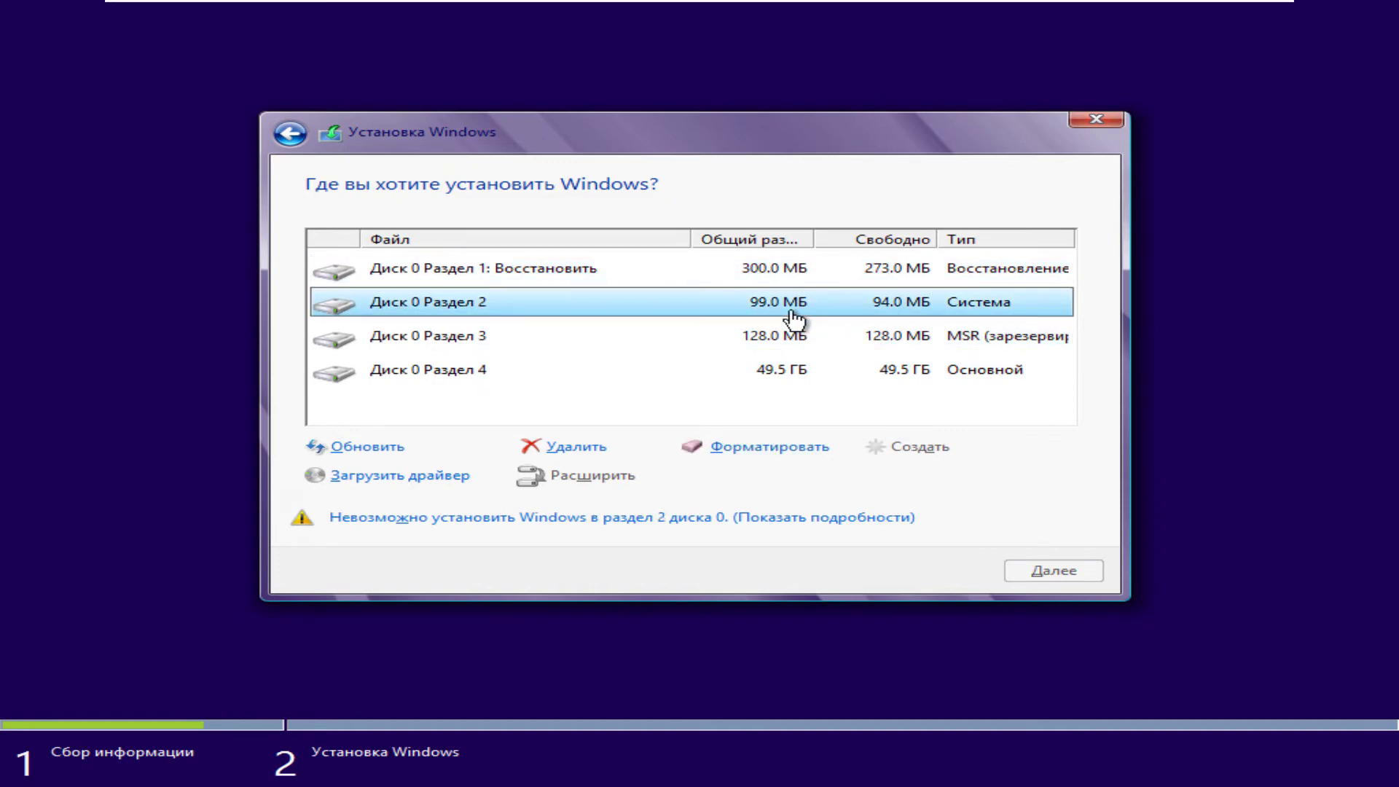
left_click(900, 348)
- Install Windows on the primary partition, Раздел 4 of disk 0, and restart when setup requests it
left_click(905, 372)
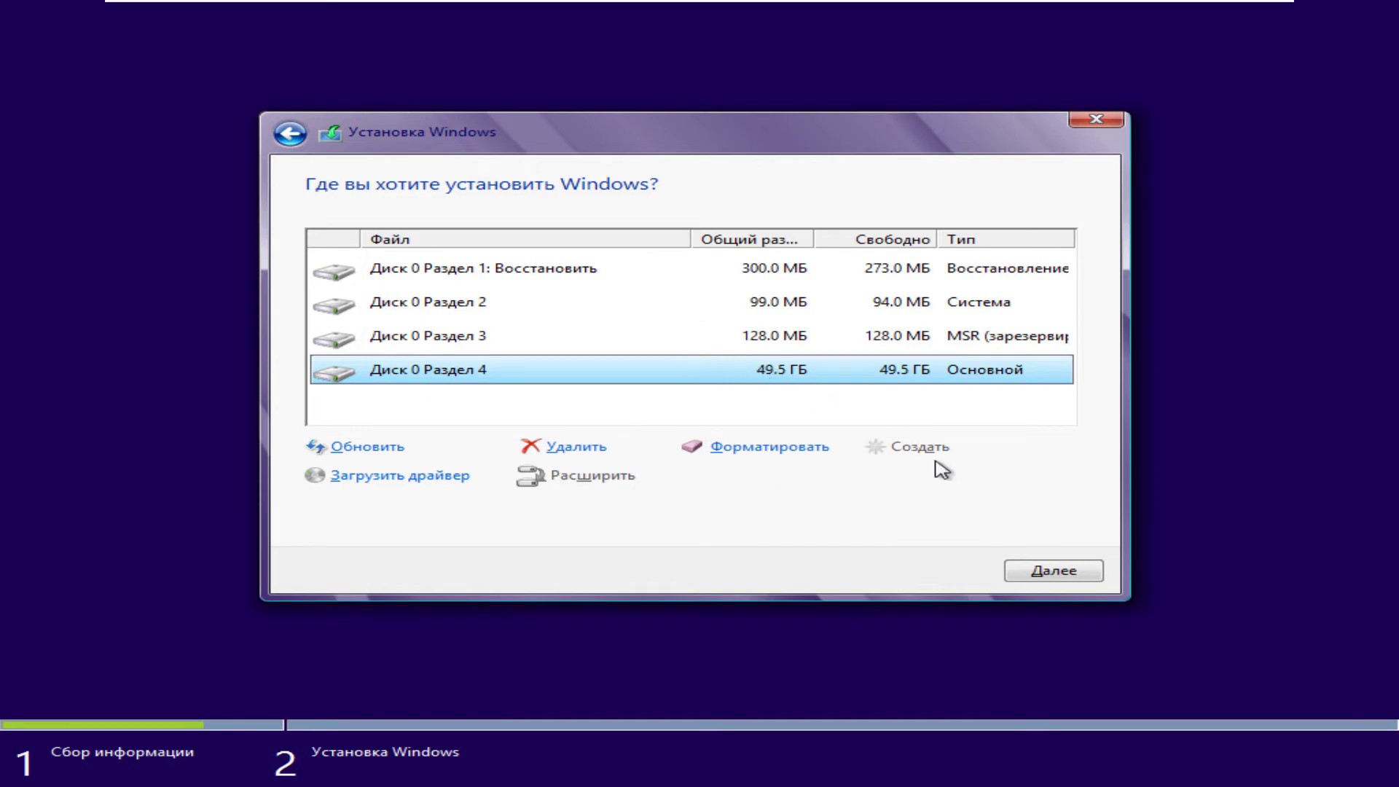
left_click(1038, 573)
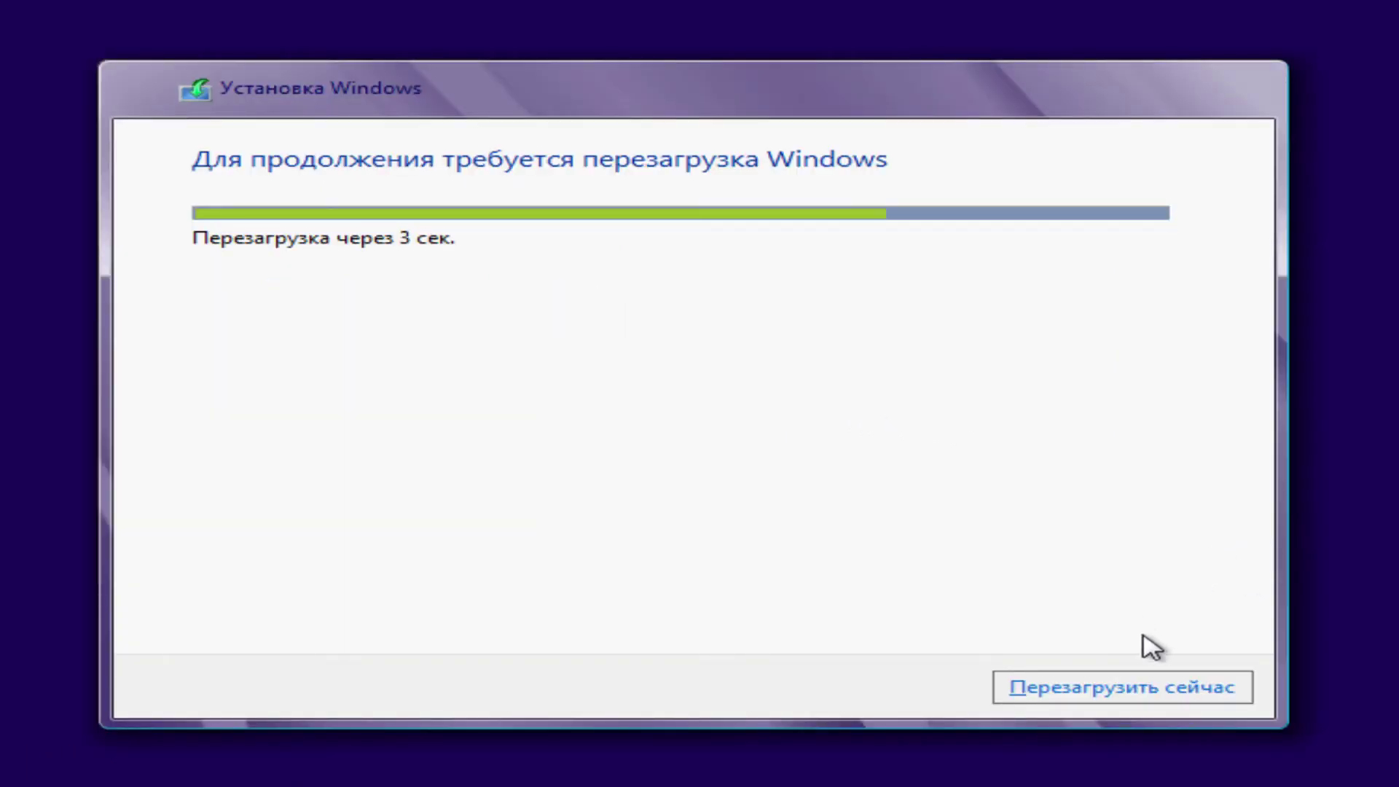
left_click(1156, 685)
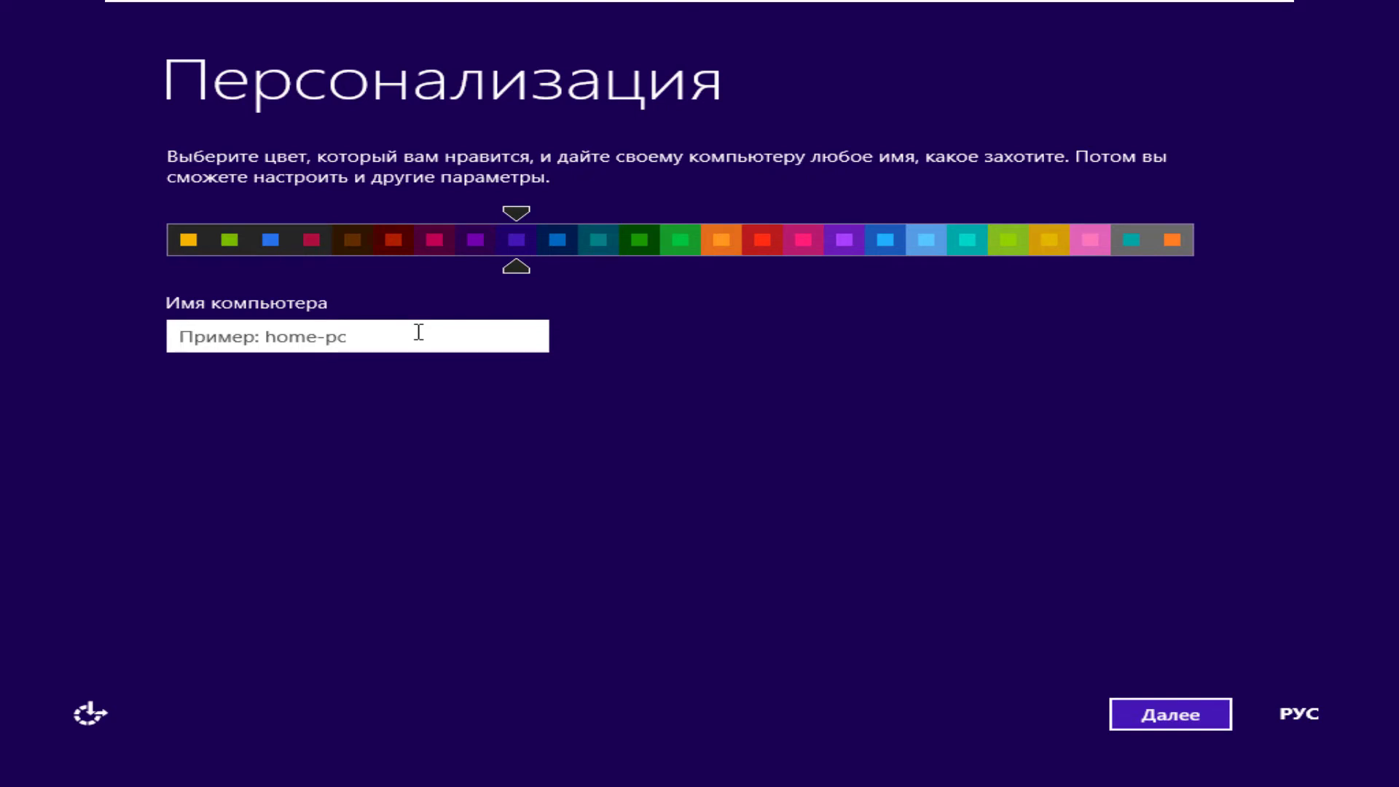
- Name the computer Admin, choose the grey background with the teal accent, and continue
type("ф")
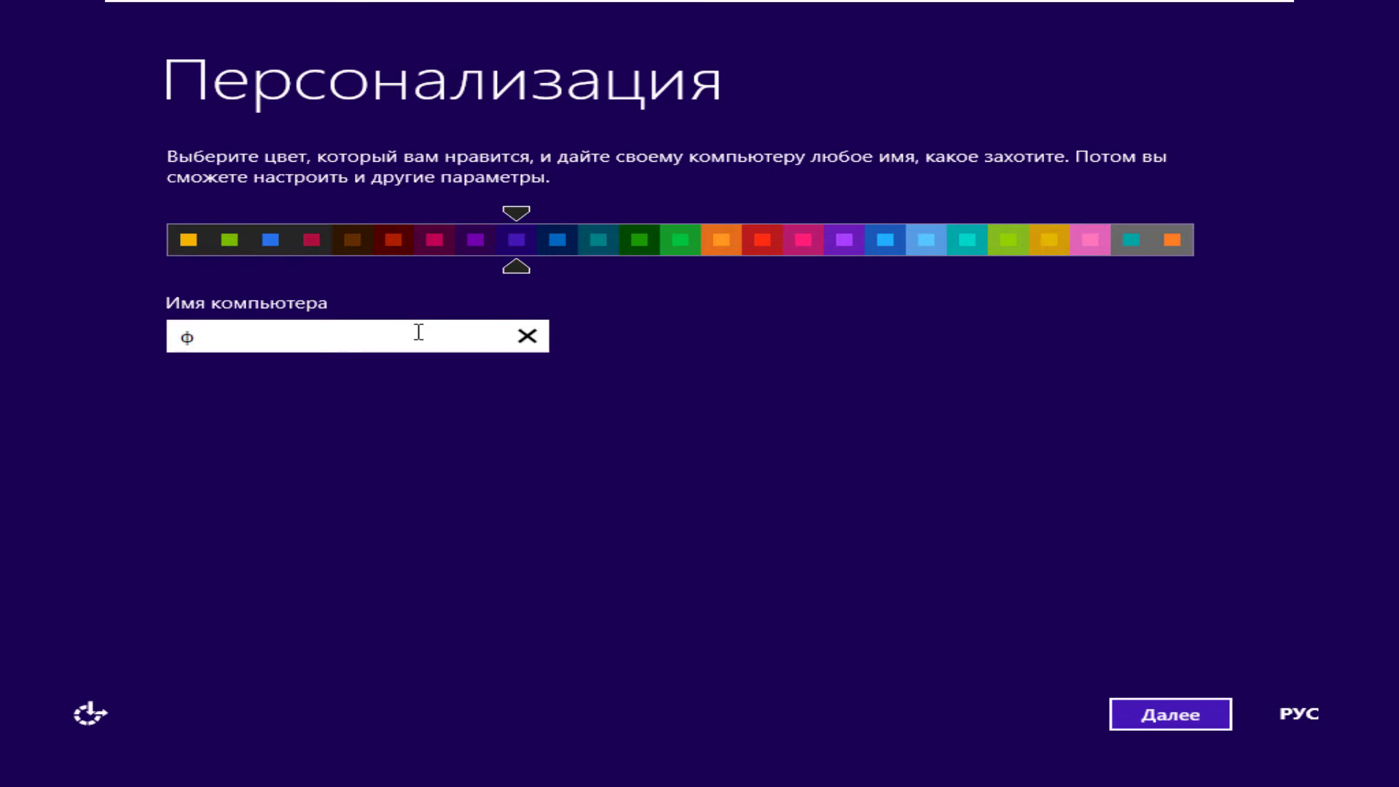
key("BackSpace")
key("alt+shift")
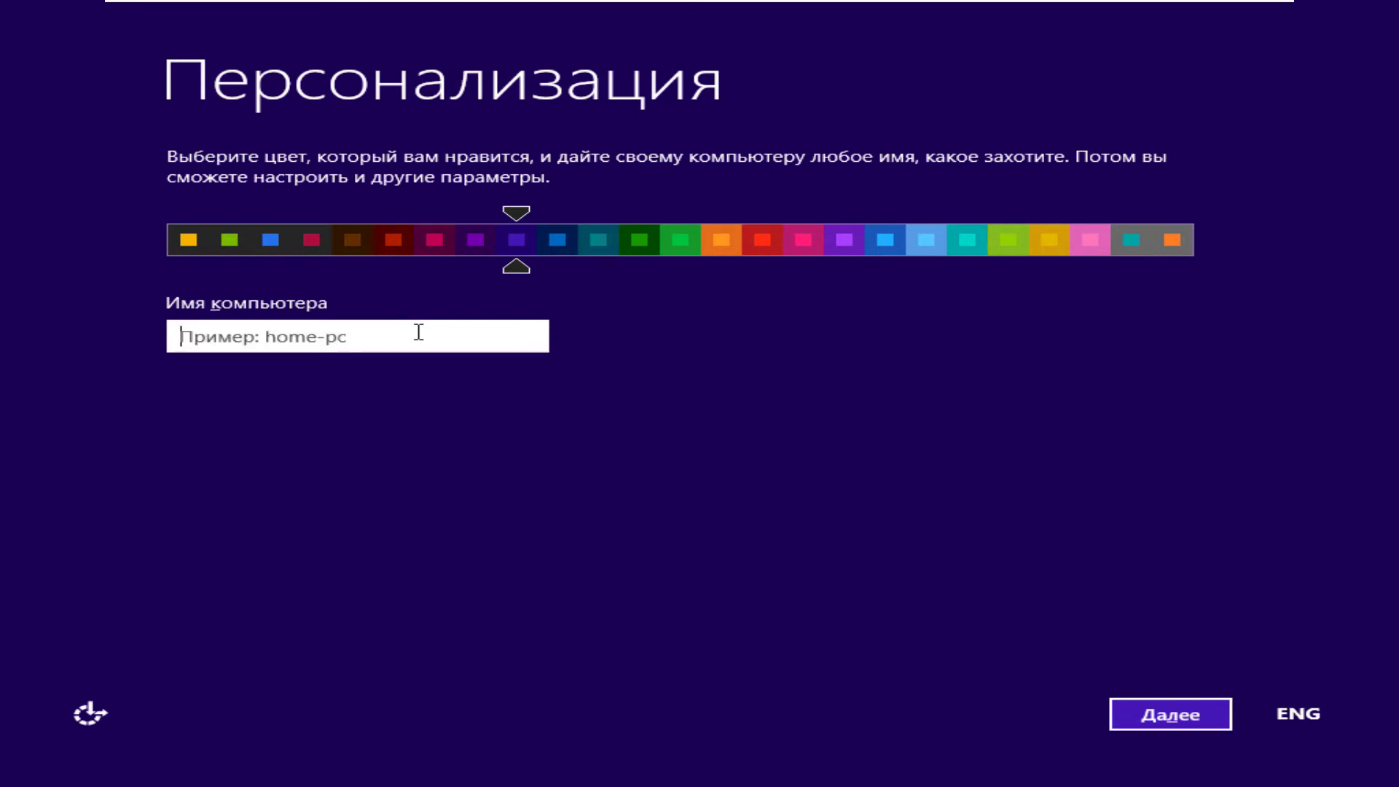
type("Ad")
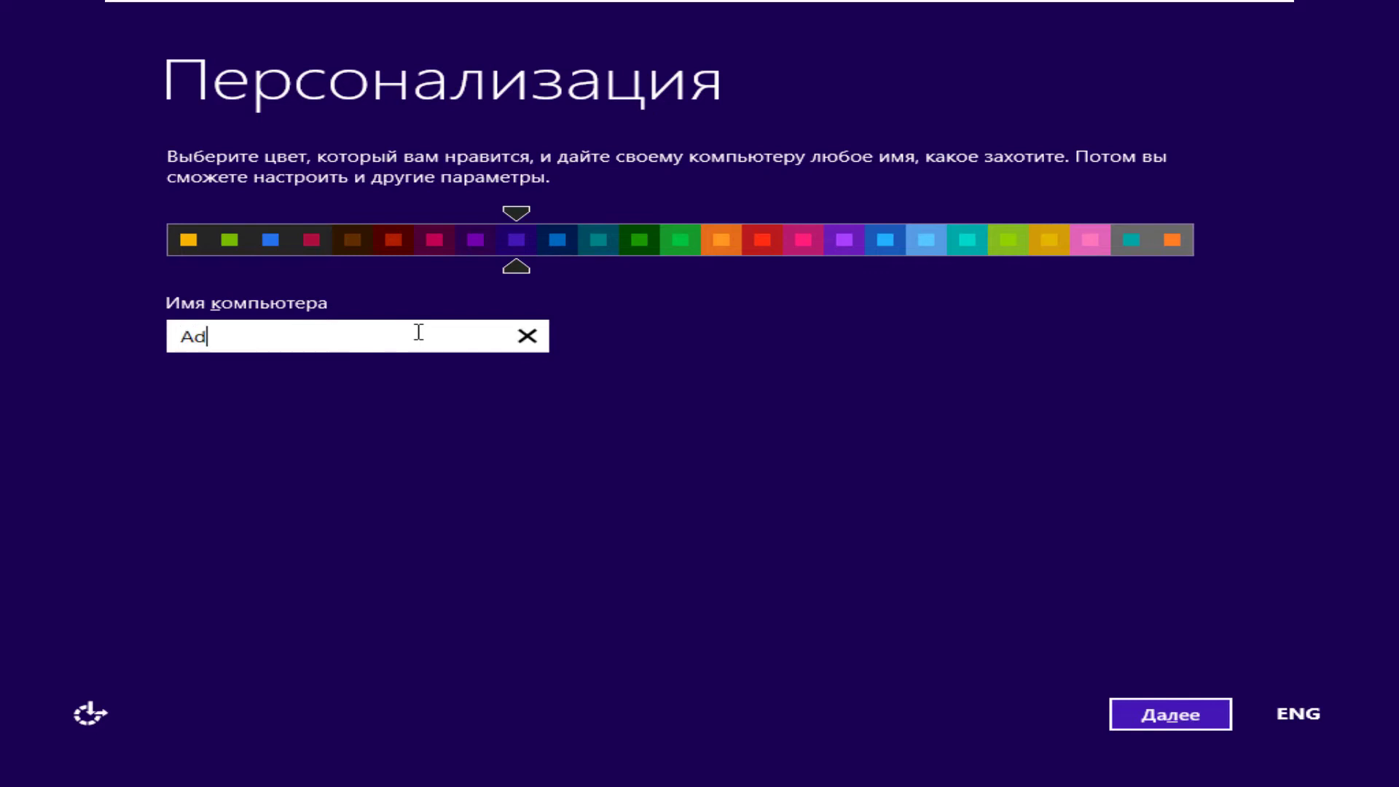
type("min")
left_click_drag(508, 267, 1129, 267)
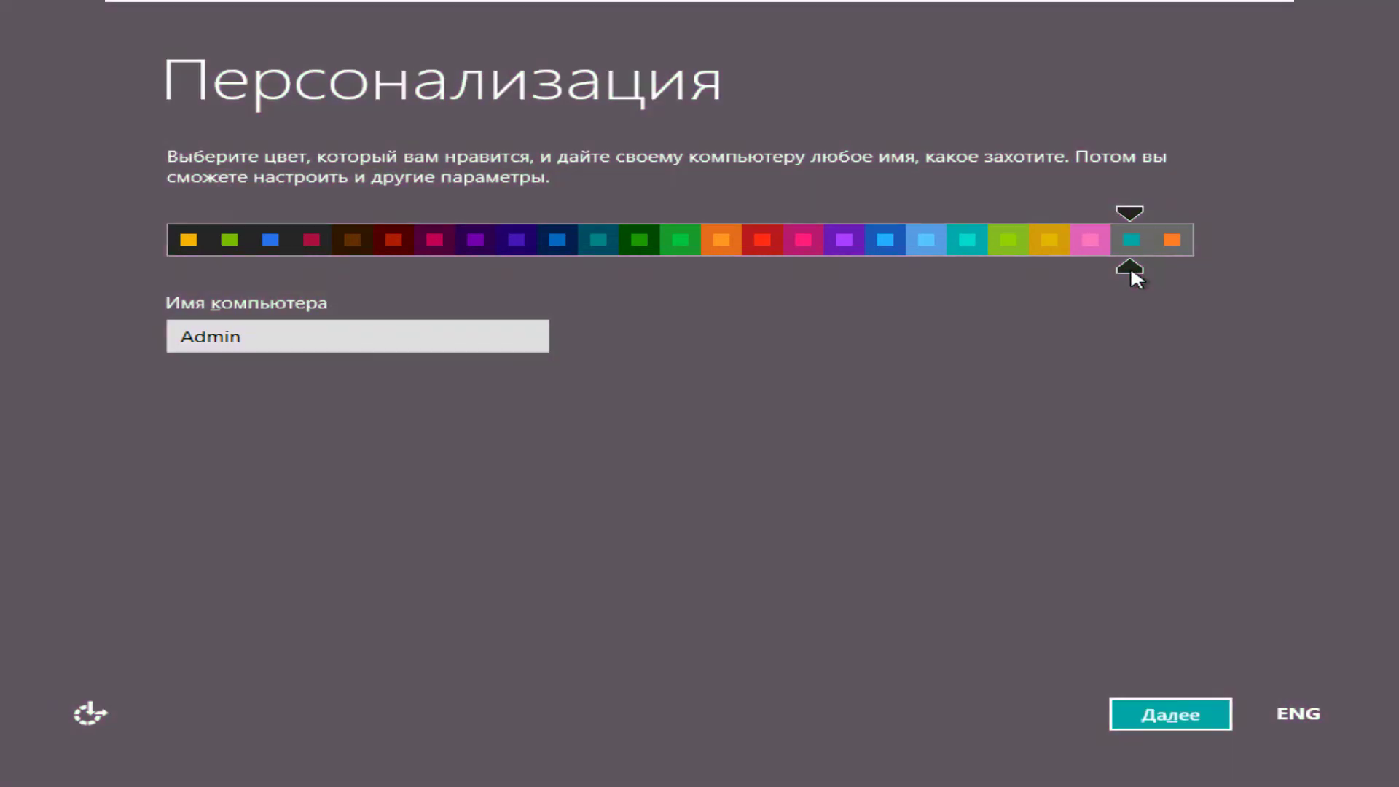
left_click(1176, 714)
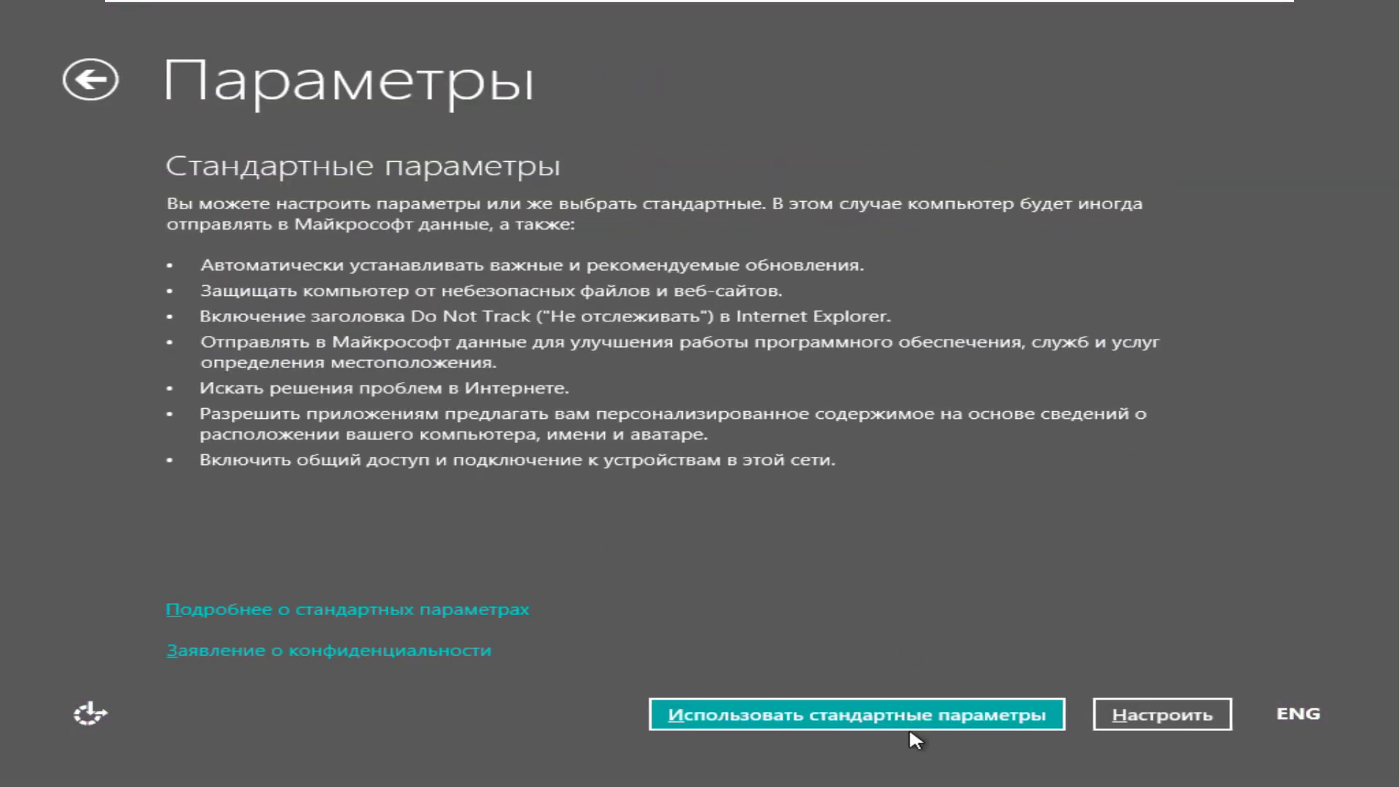
- Accept the standard settings and choose a local account (Локальная учетная запись) instead of a Microsoft account
left_click(887, 718)
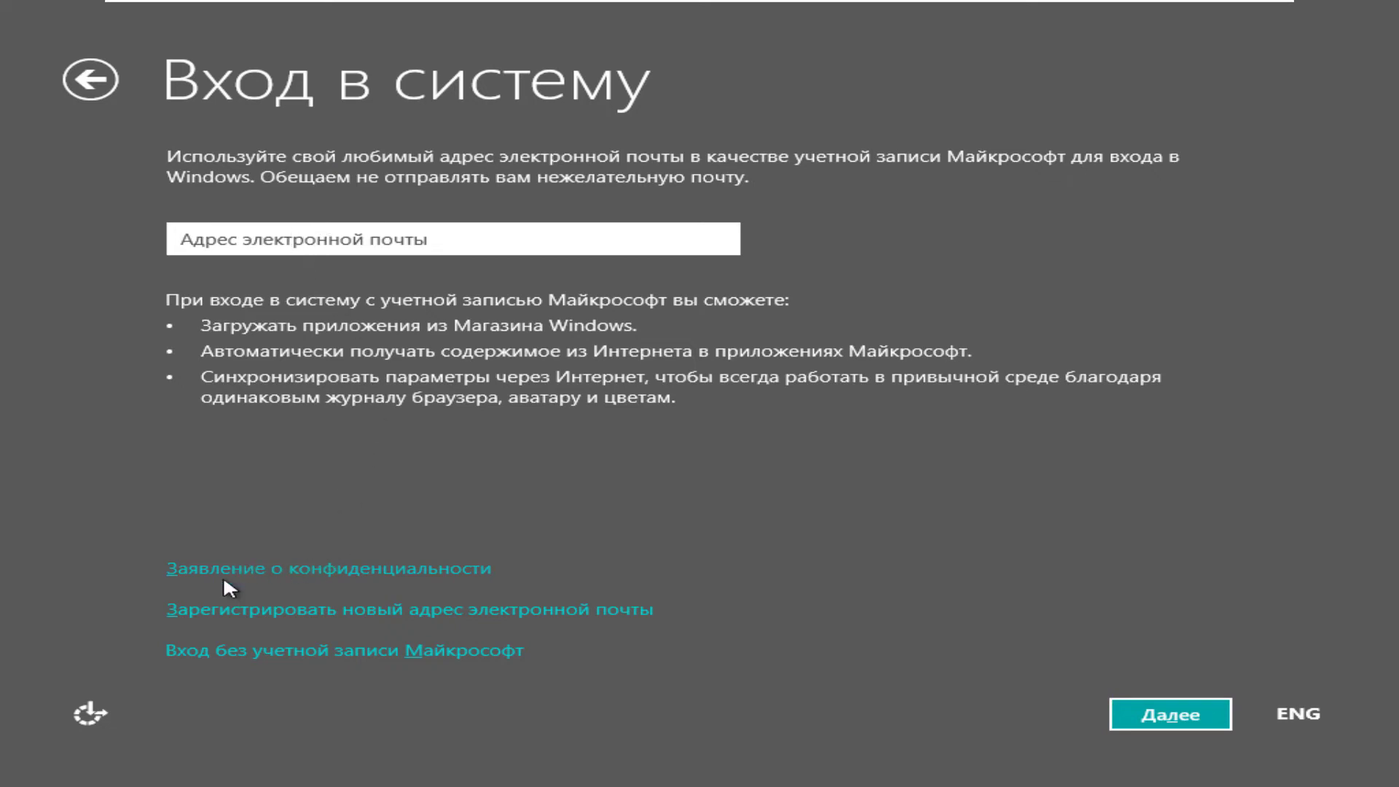
left_click(344, 648)
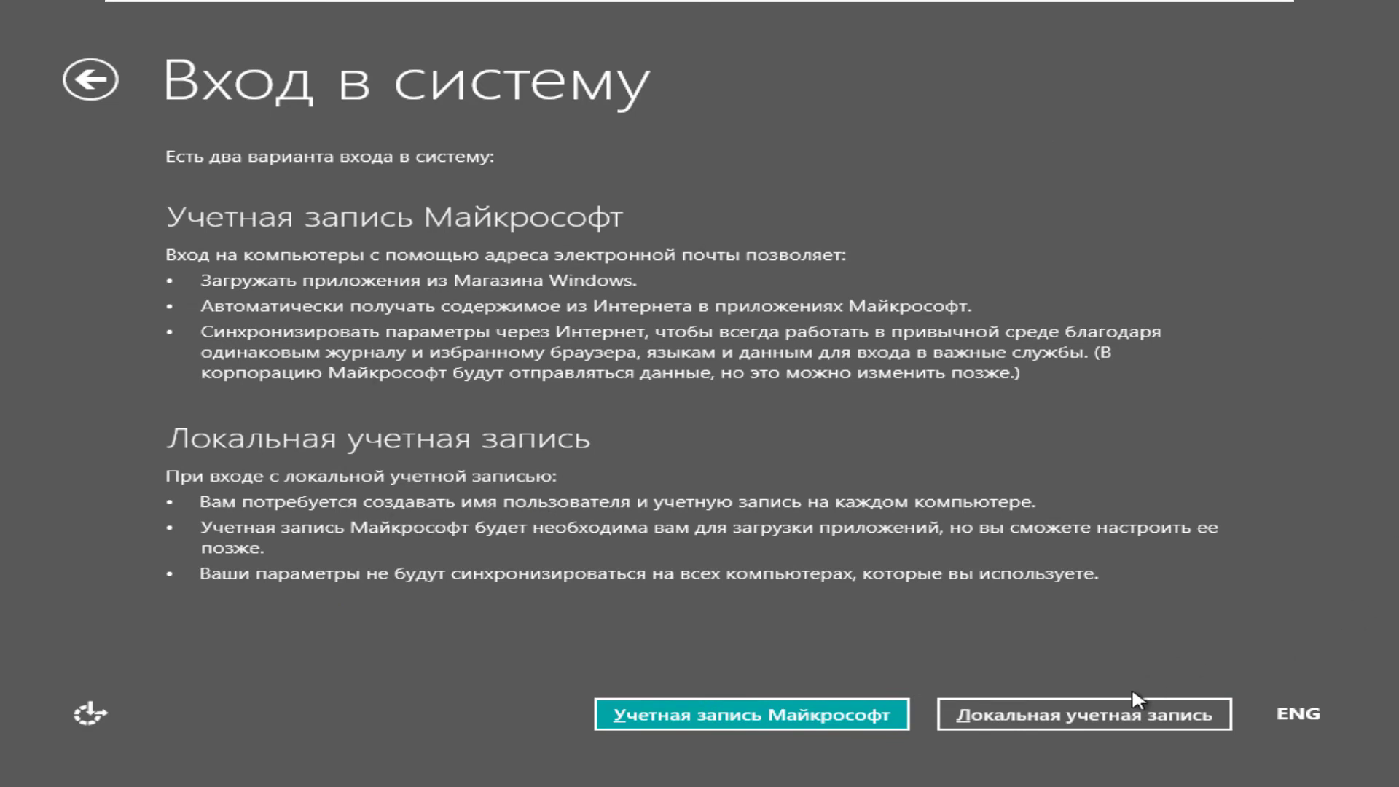
left_click(1124, 716)
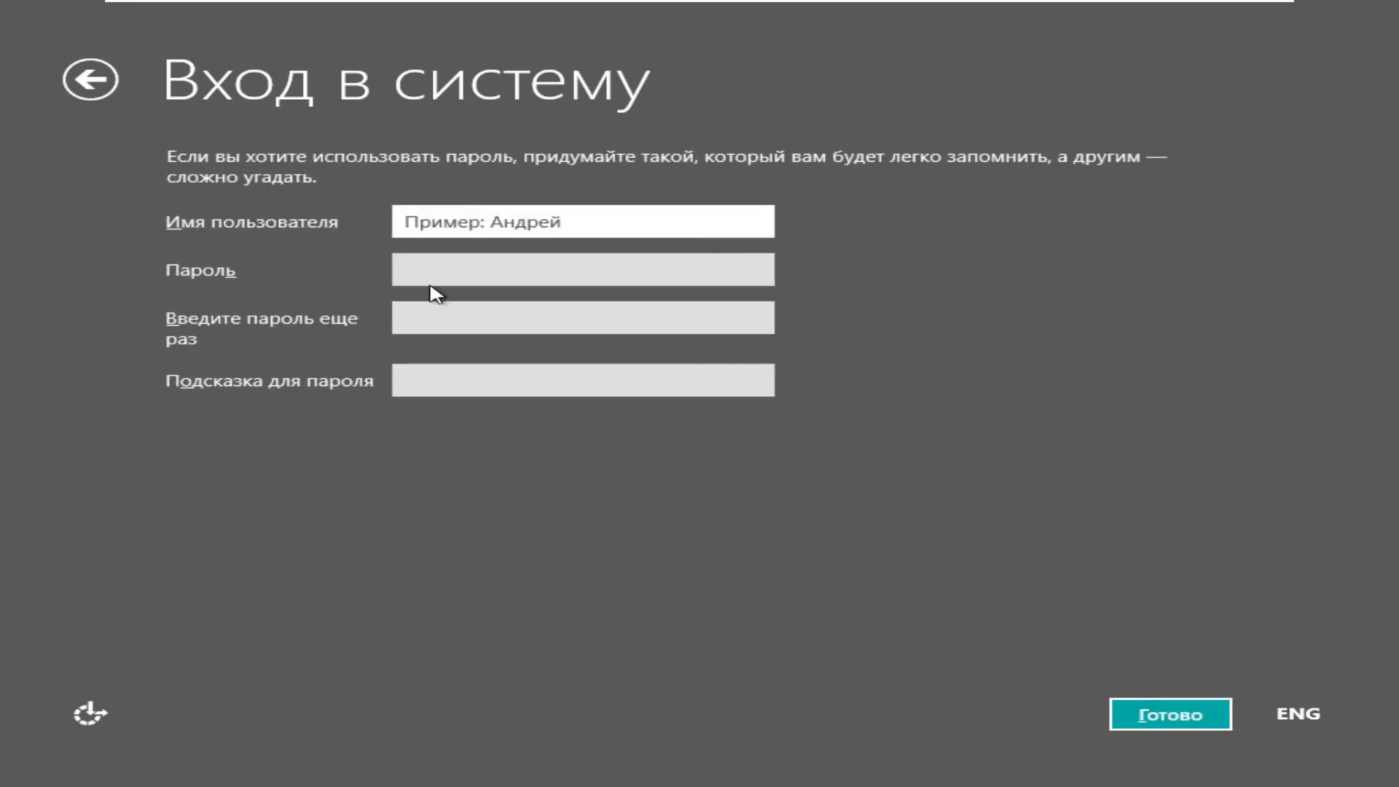
- Enter the local account's user name, leave the password fields blank, and finish the account setup
type("A")
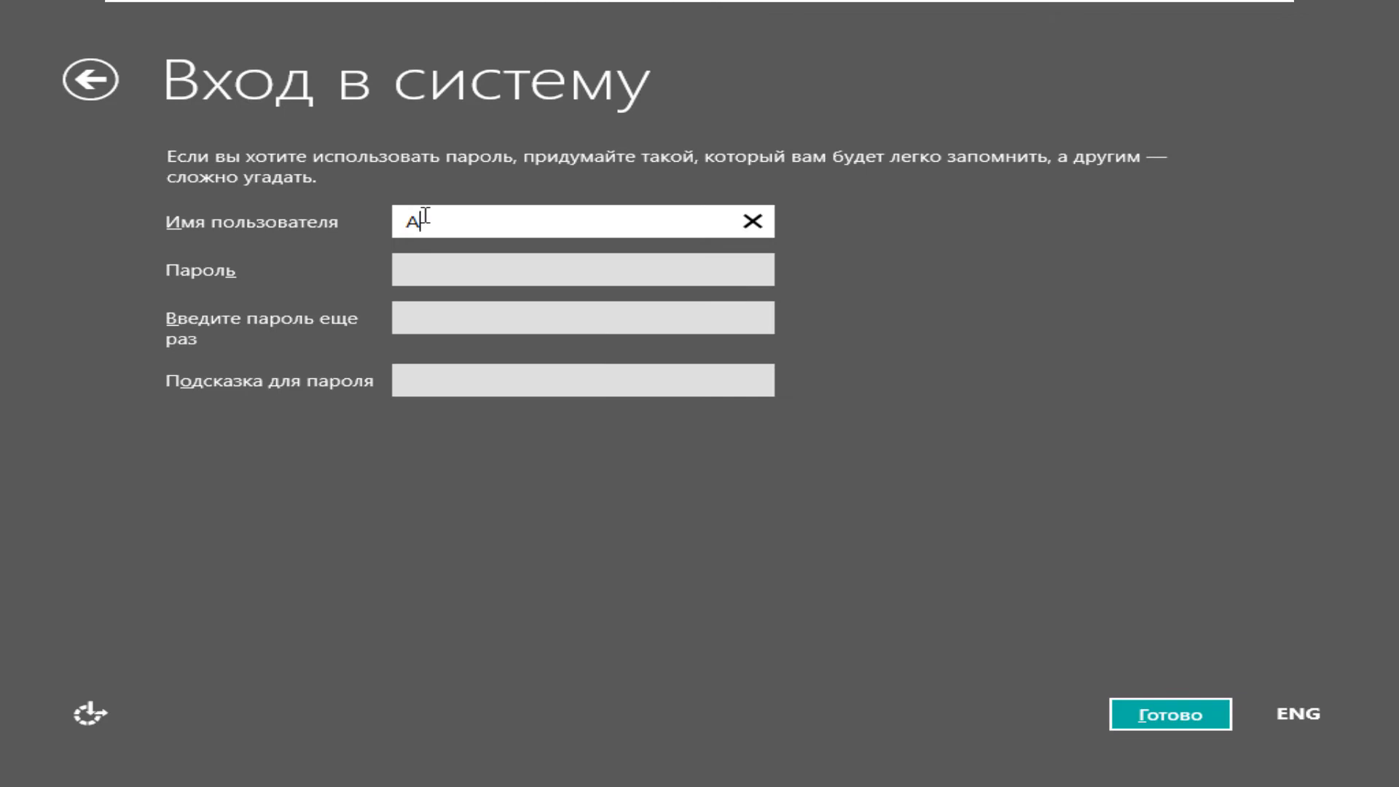
type("e")
type("min1")
left_click(1160, 706)
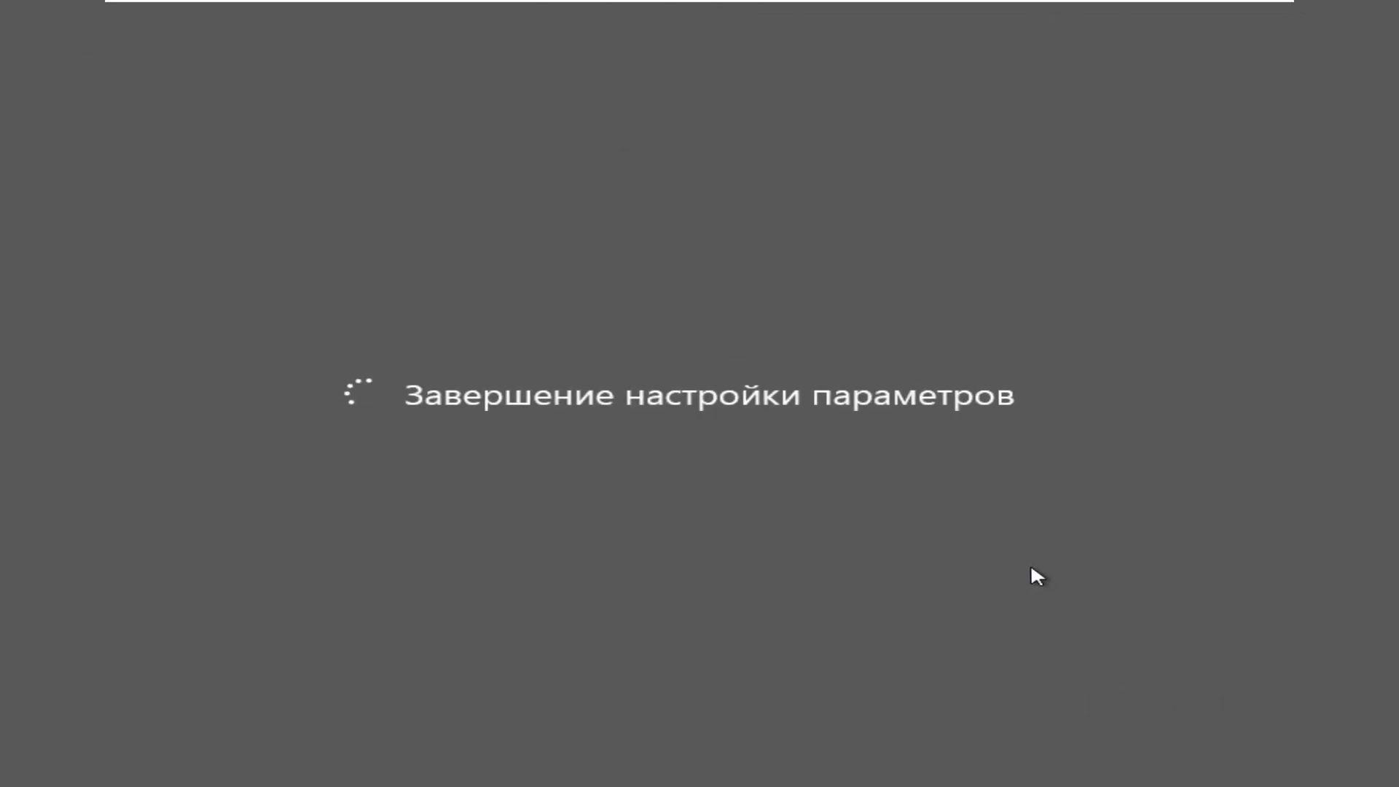